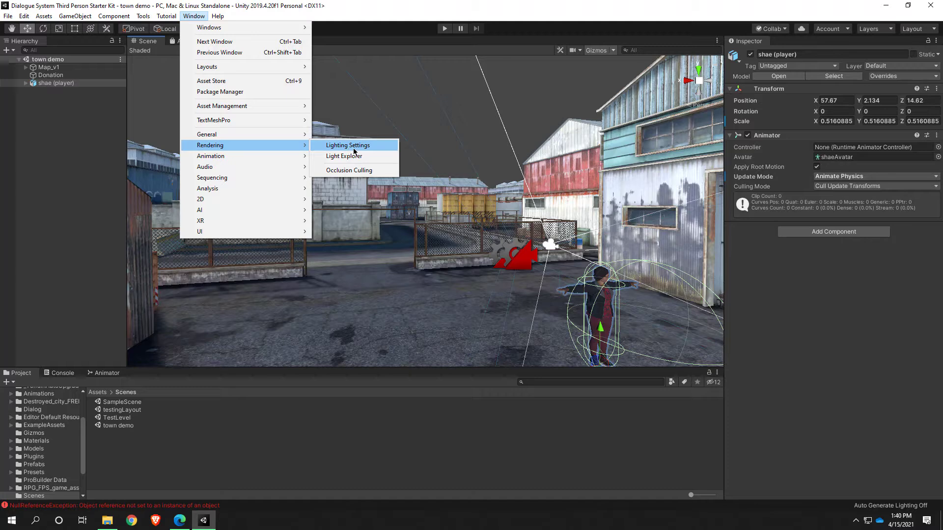
Step: Open the Lighting settings for the town demo scene
left_click(349, 146)
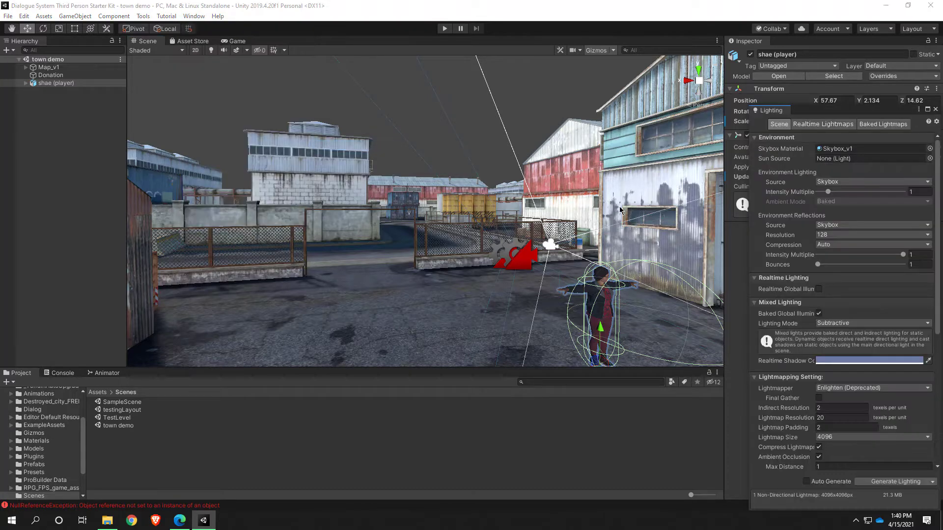
Step: Deactivate the rusty hangar beside the pallet stack to examine the baked shadow beneath it, and reactivate it
right_click_drag(415, 297, 374, 354)
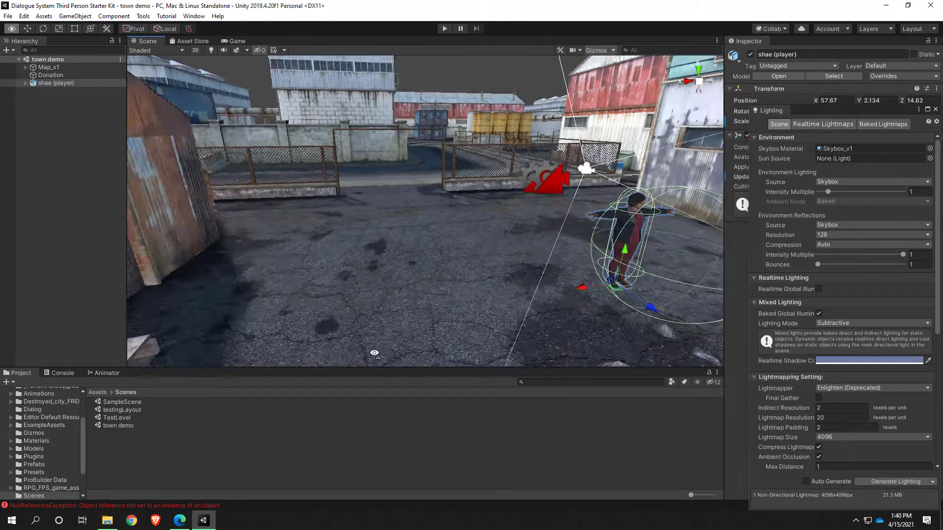
left_click(369, 196)
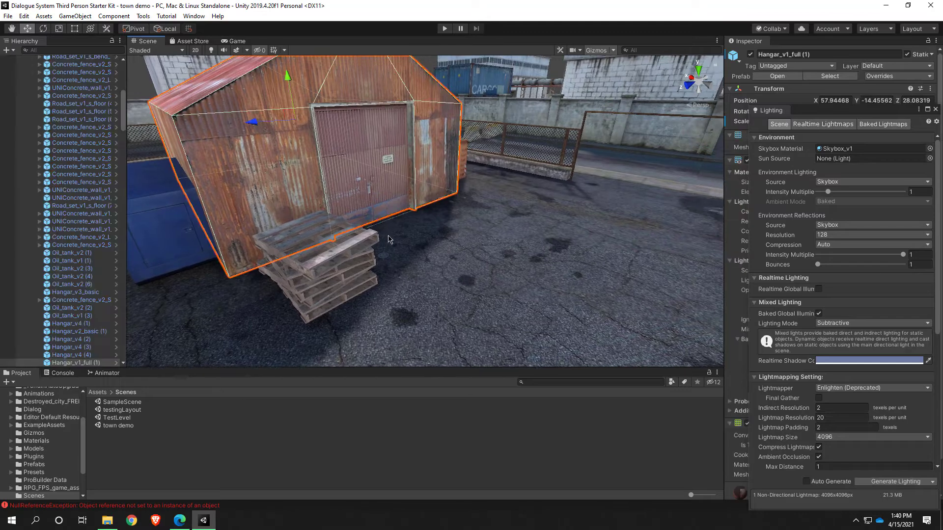
right_click_drag(390, 238, 343, 257)
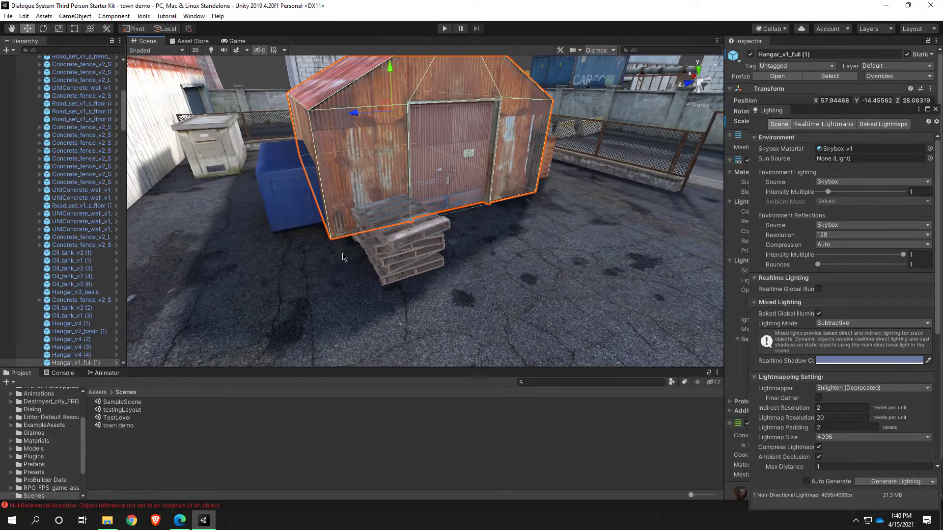
left_click(750, 54)
right_click_drag(491, 147, 516, 163)
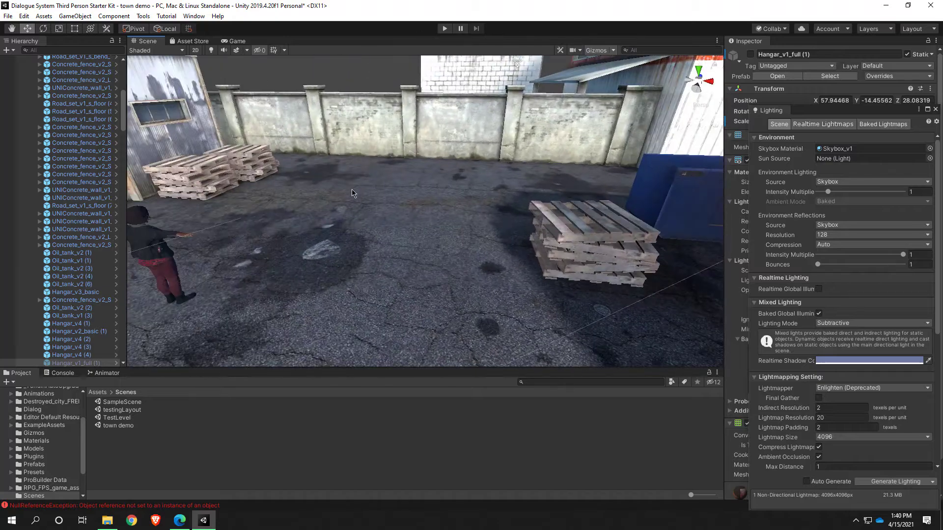
right_click_drag(441, 217, 502, 265)
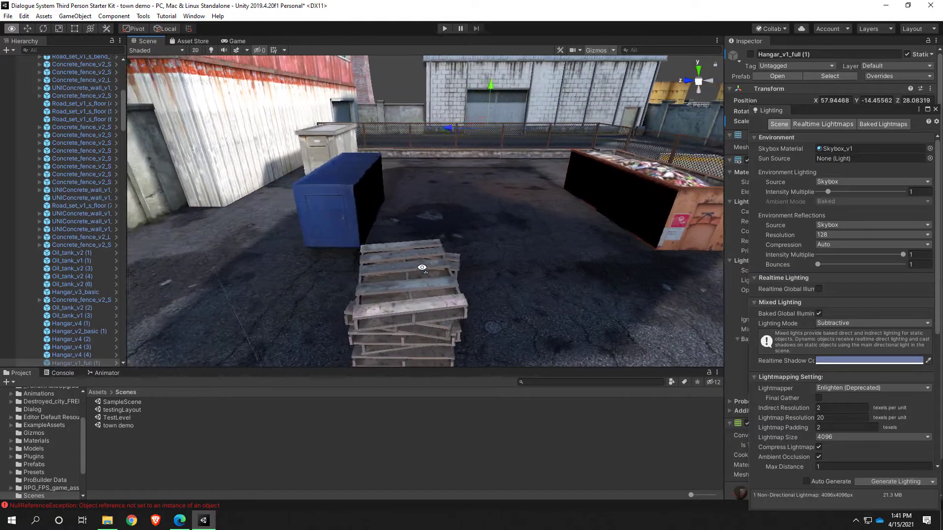
right_click_drag(422, 267, 422, 267)
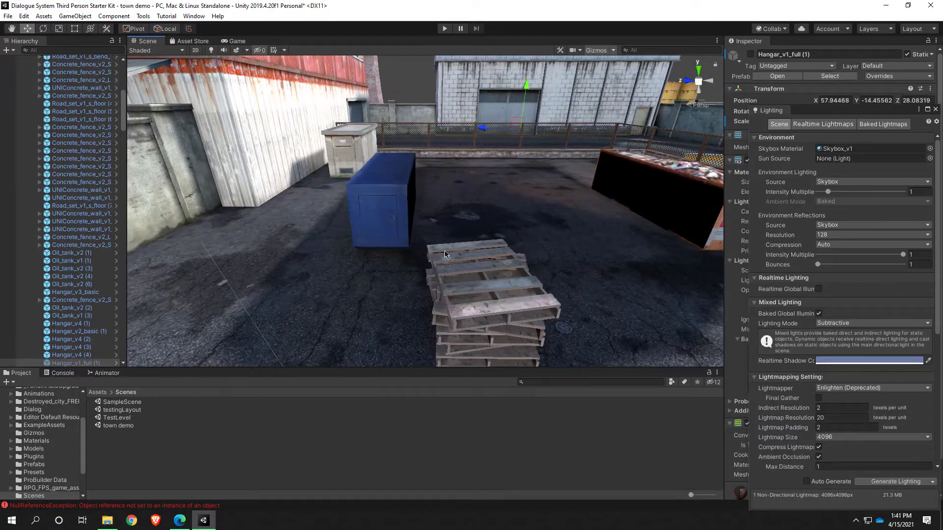
left_click(750, 54)
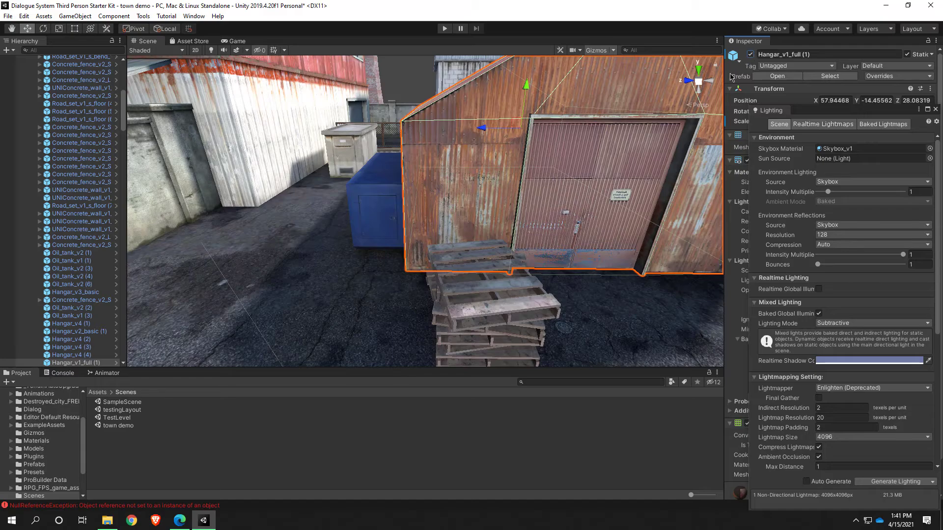
Step: Toggle the rusty hangar off and back on to compare the ground shadow in front of its door
right_click_drag(614, 192, 638, 197)
right_click_drag(414, 168, 278, 185)
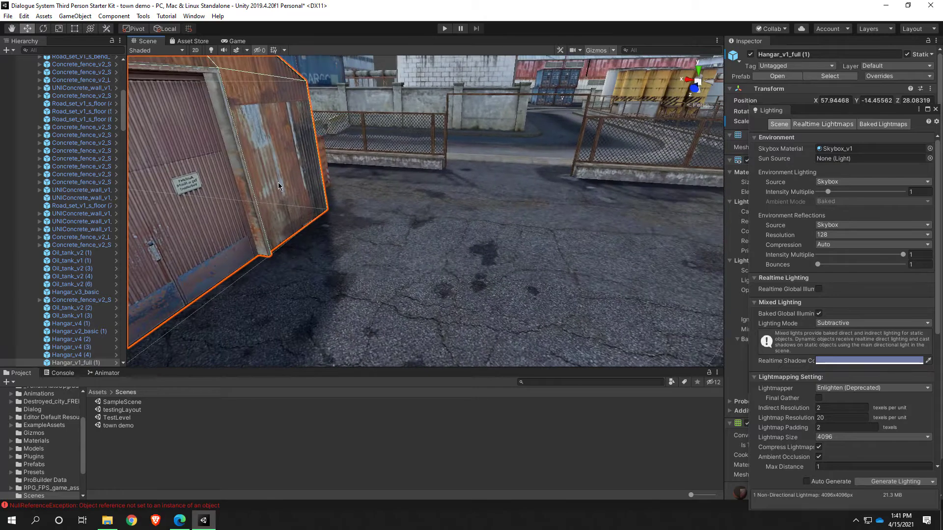
left_click(750, 54)
right_click_drag(459, 213, 376, 232)
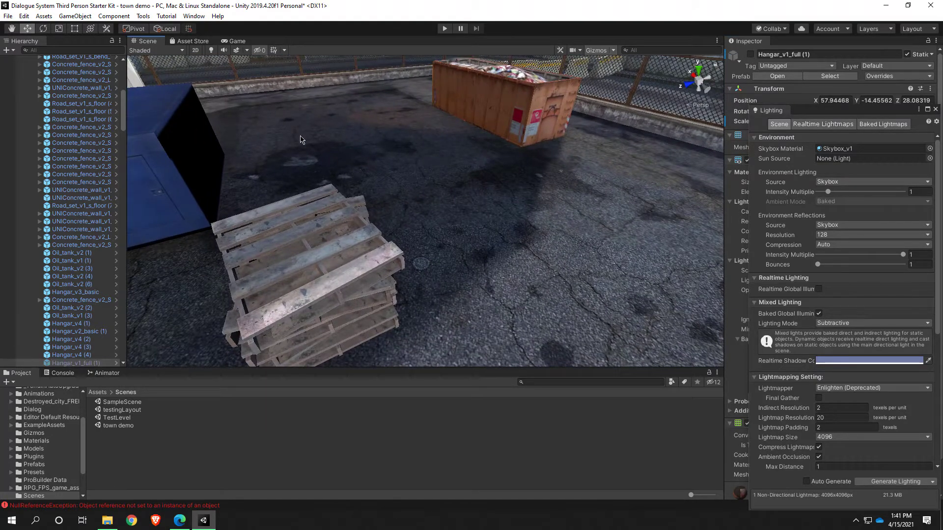
left_click(751, 54)
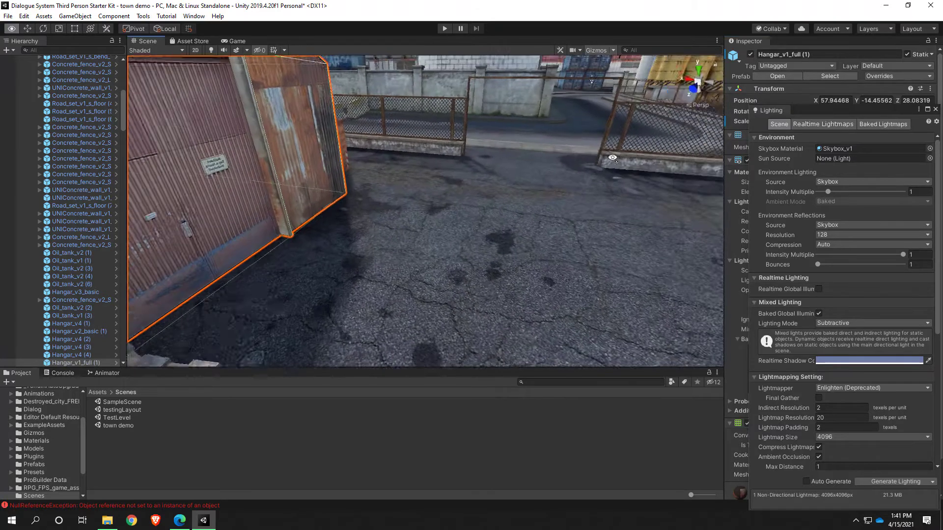
right_click_drag(526, 276, 528, 273)
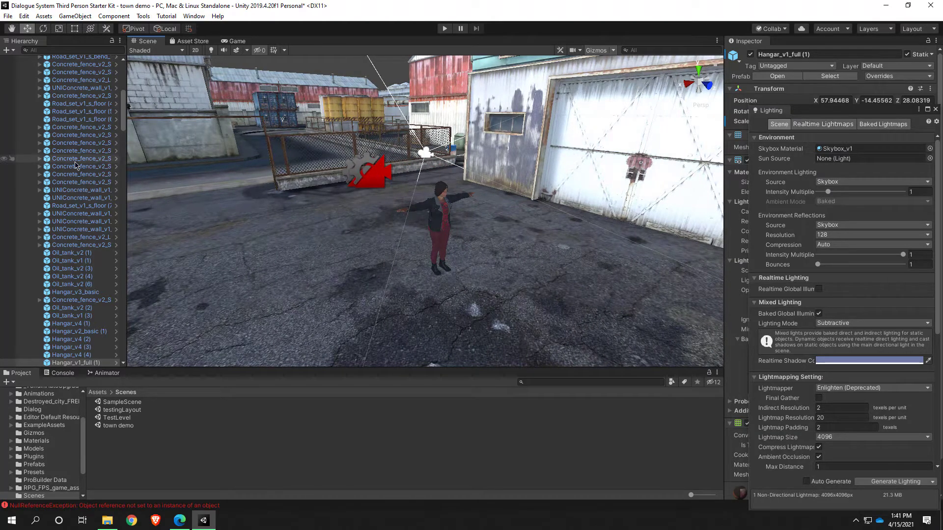
Step: Examine the scene's lightmapping, fog and Auto Generate options in the Lighting settings
scroll(97, 189, "up", 10)
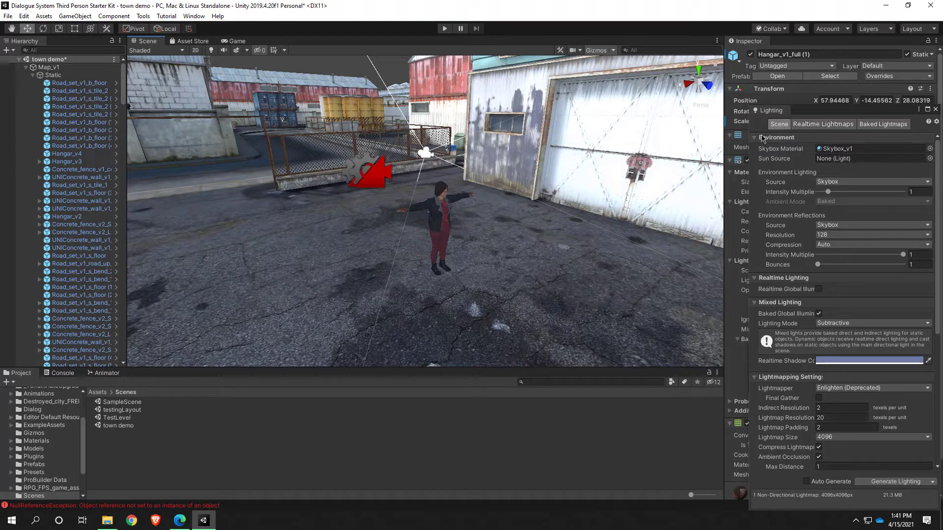
scroll(804, 264, "down", 3)
scroll(833, 345, "down", 9)
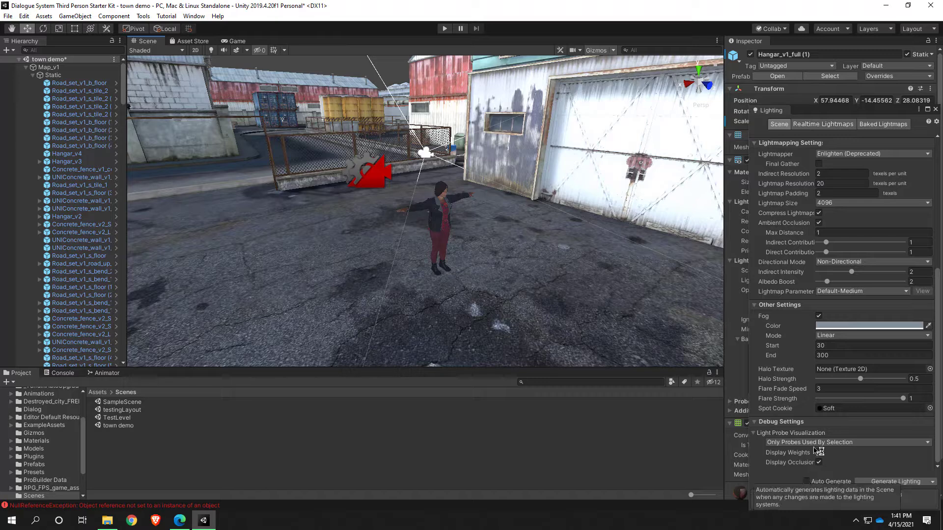
left_click(196, 17)
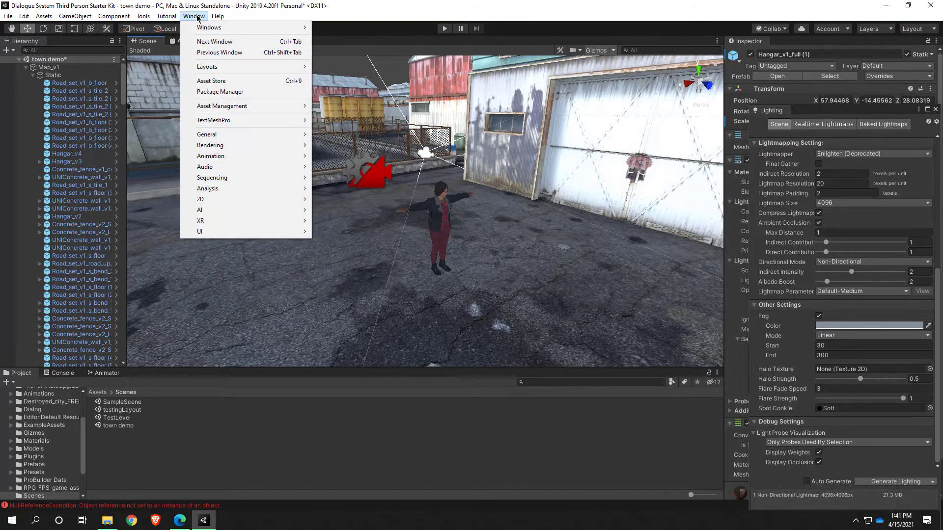
mouse_move(204, 29)
mouse_move(225, 148)
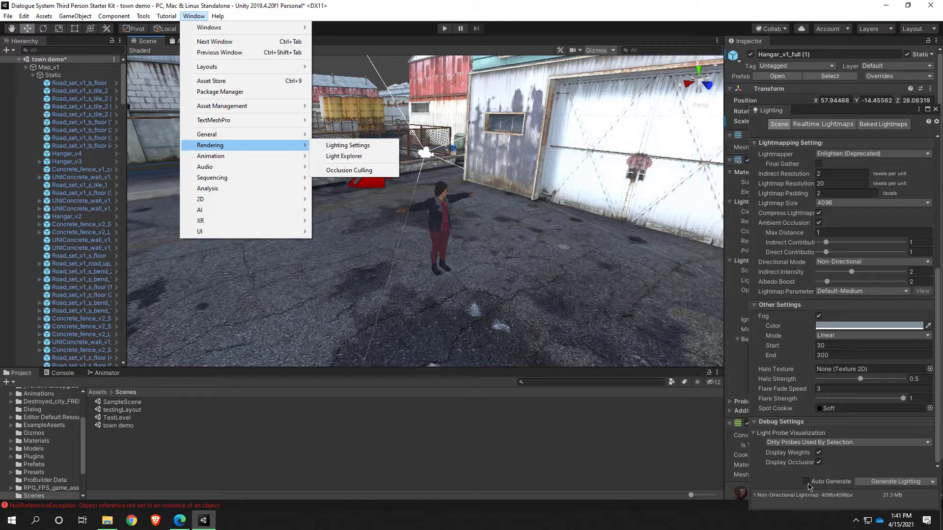
left_click(382, 22)
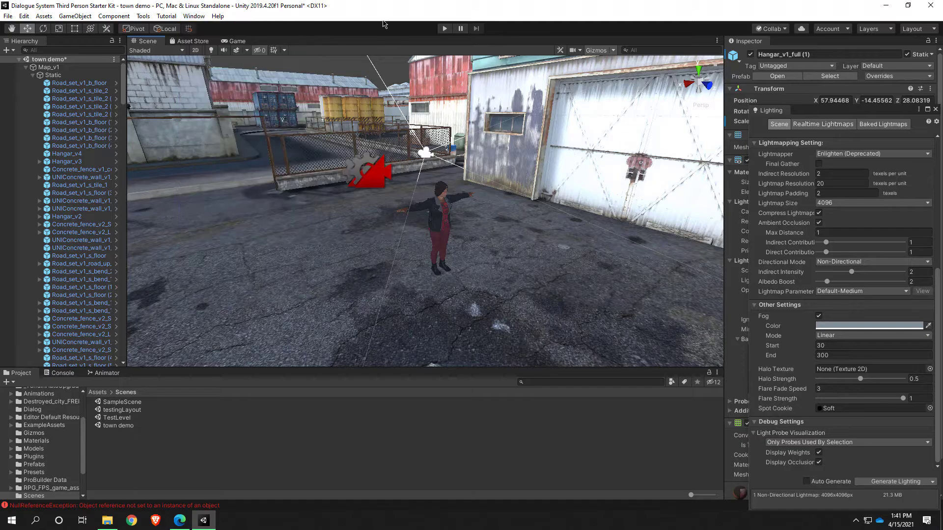
Step: Save the town demo scene with the rusty hangar active
key("w")
right_click_drag(469, 247, 83, 200)
right_click_drag(356, 217, 563, 254)
right_click_drag(296, 290, 187, 268)
right_click_drag(107, 309, 49, 263)
right_click_drag(295, 229, 328, 274)
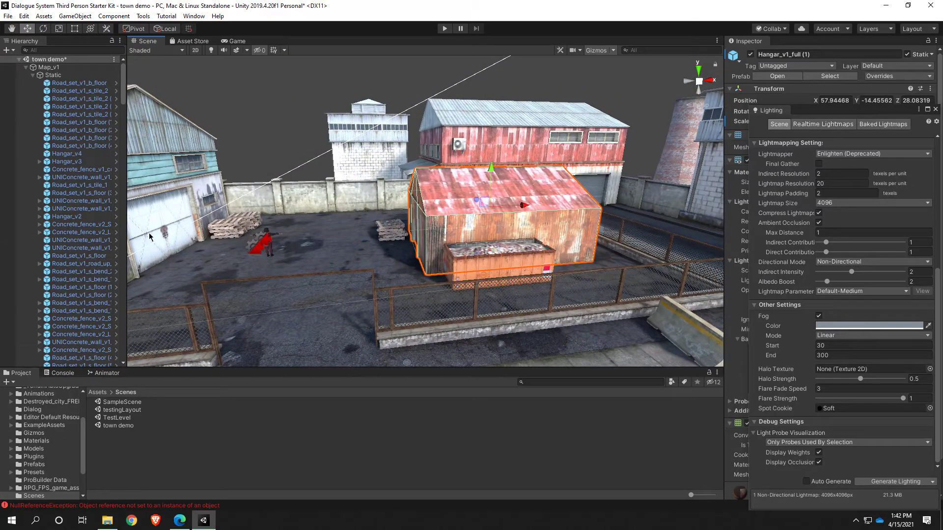
key("ctrl+s")
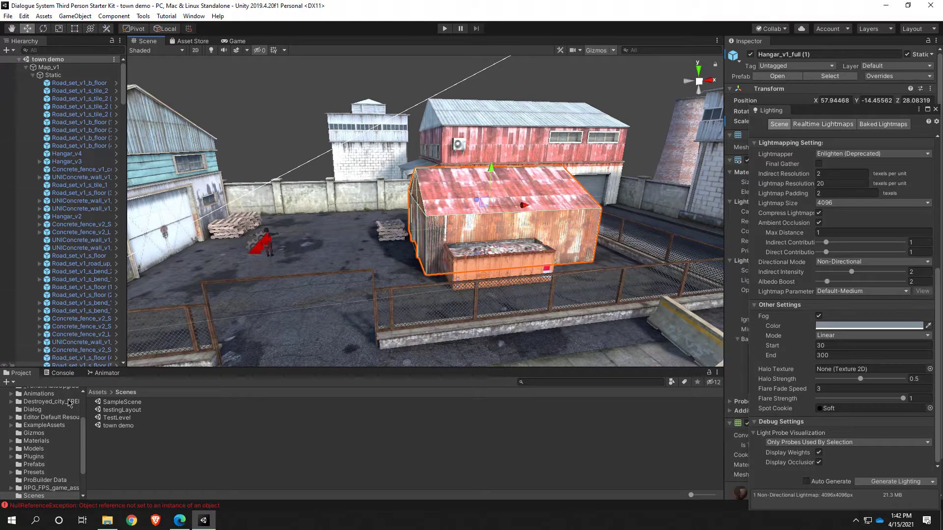
Step: Open Assets_showcase_scene from the RPG_FPS_game_assets_industrial folder
scroll(45, 418, "up", 3)
scroll(34, 429, "up", 2)
left_click(31, 431)
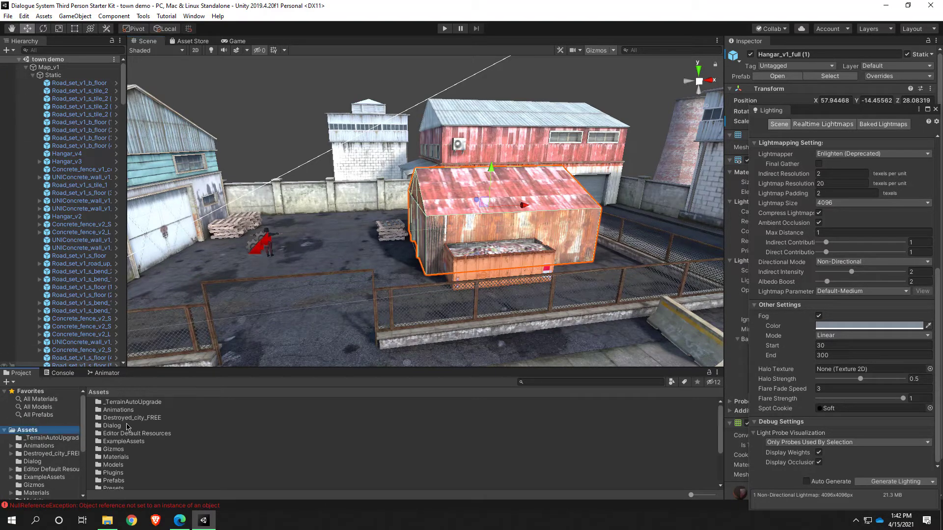
scroll(126, 432, "down", 4)
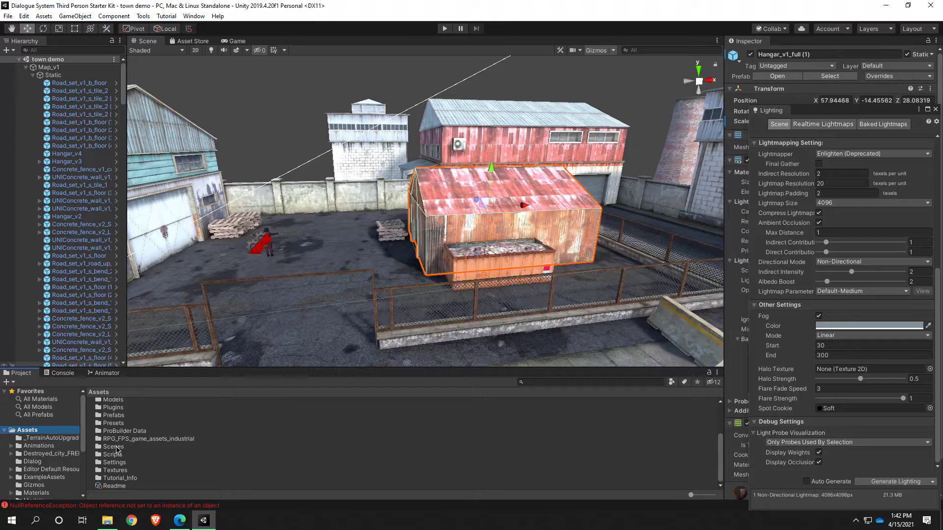
left_click(117, 447)
double_click(134, 438)
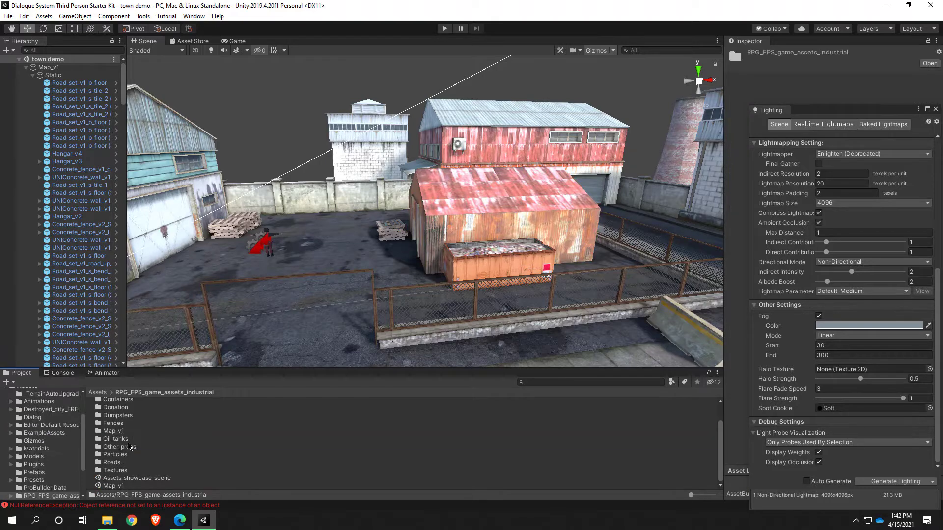
double_click(126, 479)
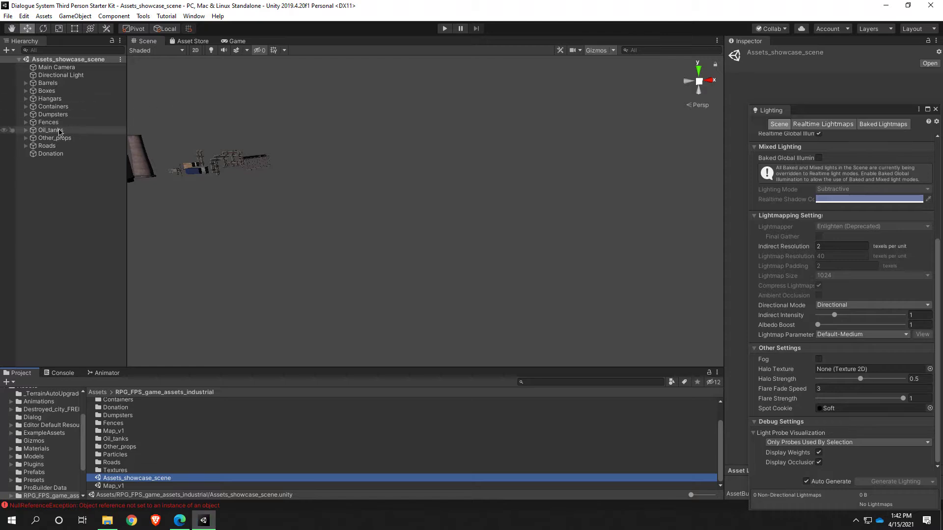
Step: Filter the scene hierarchy by "hangar" and focus the scene view on Hangar_v2_6
scroll(214, 195, "down", 3)
right_click_drag(213, 196, 159, 197)
right_click_drag(437, 173, 280, 193)
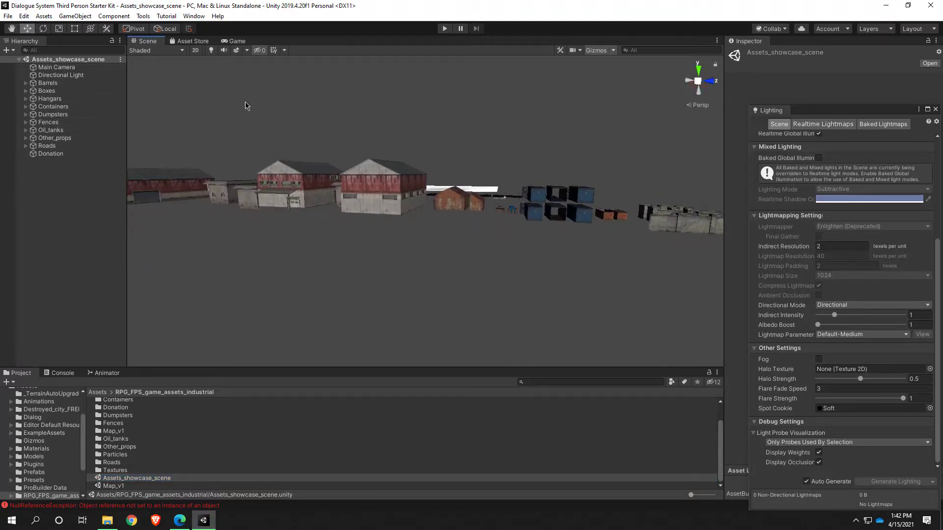
left_click(73, 50)
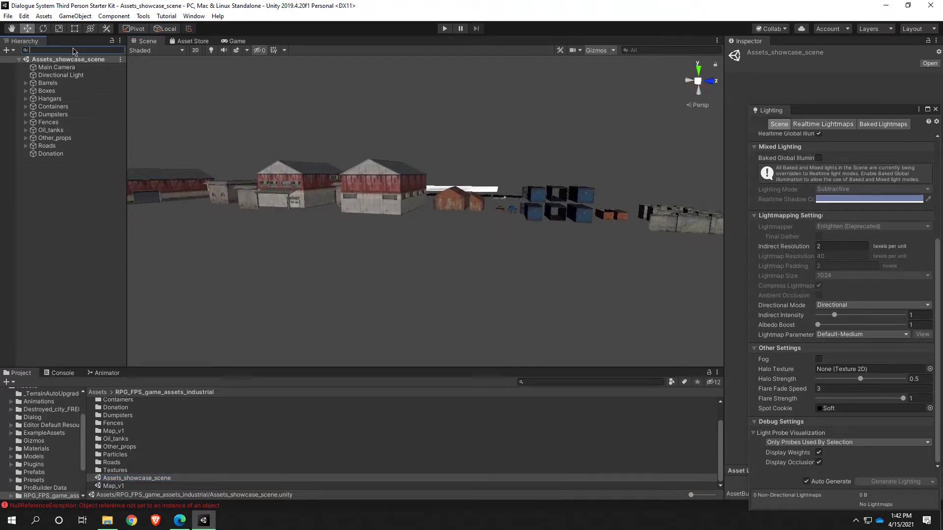
type("hanga")
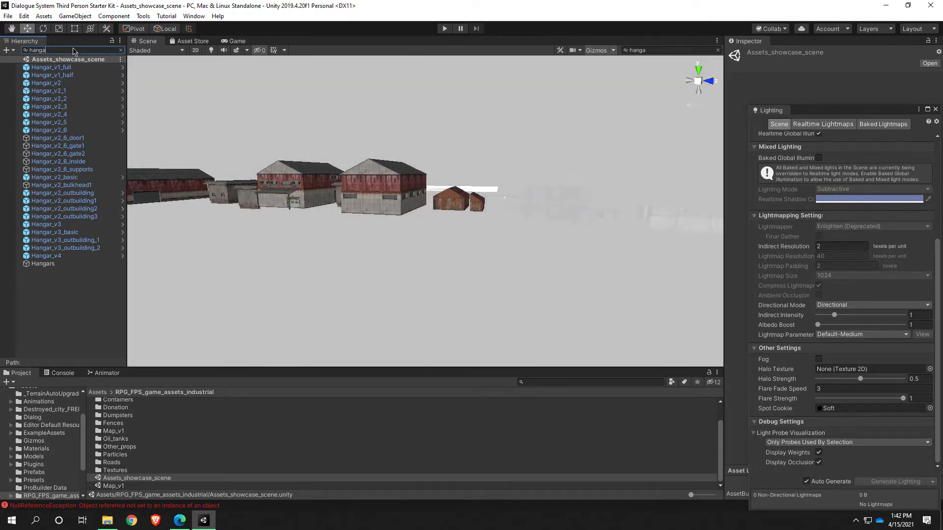
type("r")
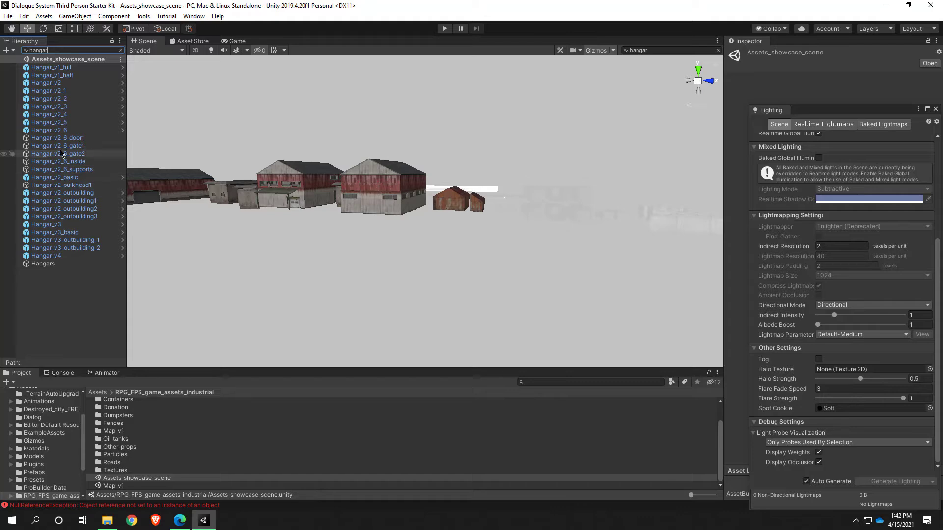
left_click(60, 131)
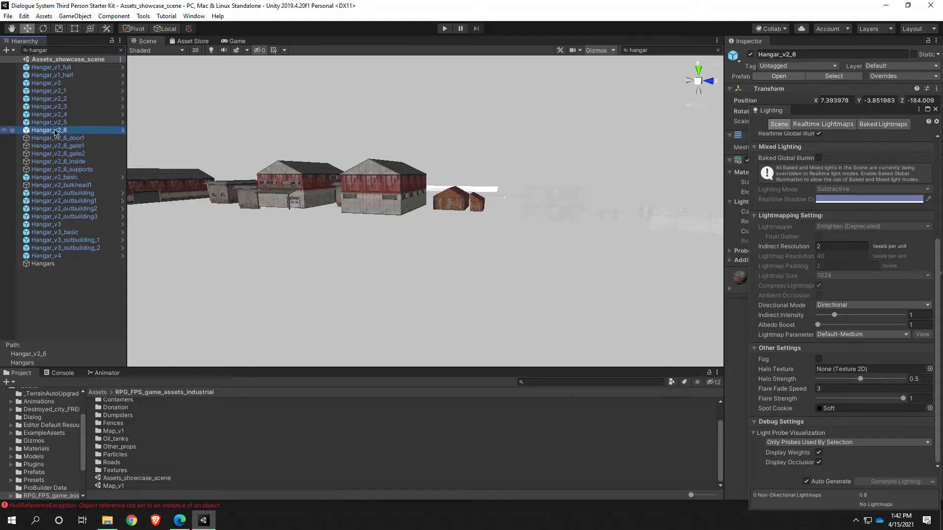
double_click(47, 132)
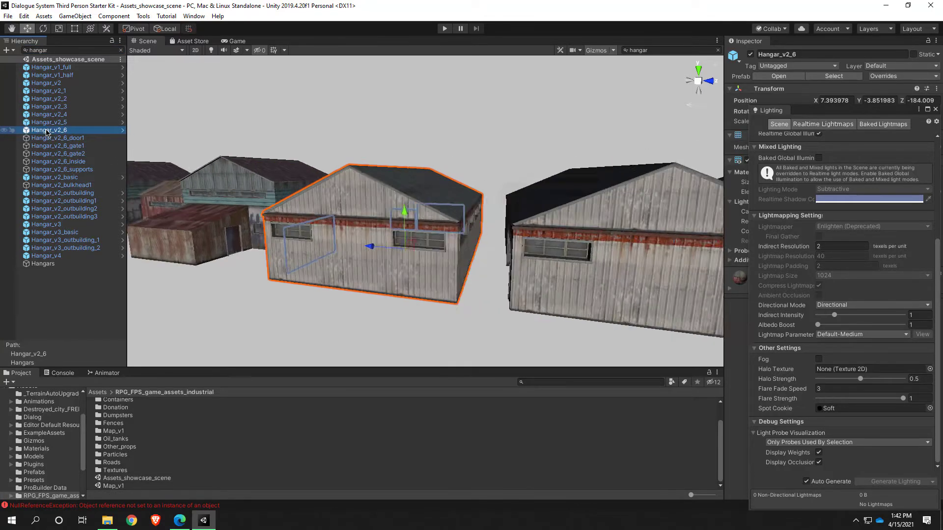
Step: Inspect the exterior of Hangar_v2_6, selecting its gate2 and door1 objects in turn
scroll(414, 292, "up", 3)
left_click_drag(445, 302, 697, 311, "alt")
left_click(417, 316)
key("f")
scroll(550, 314, "down", 5)
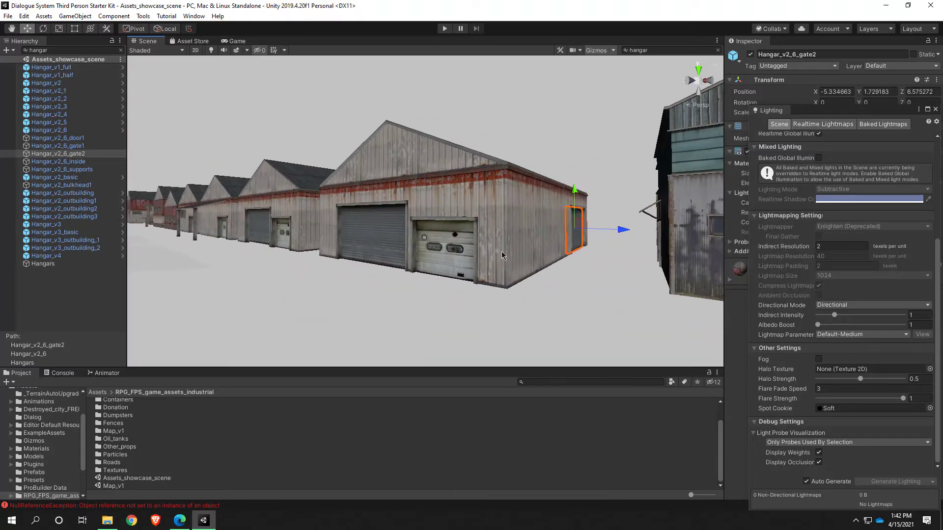
left_click(456, 265)
left_click(456, 265)
Step: Select the pink interior object Hangar_v2_6_inside from within the building
scroll(458, 288, "up", 6)
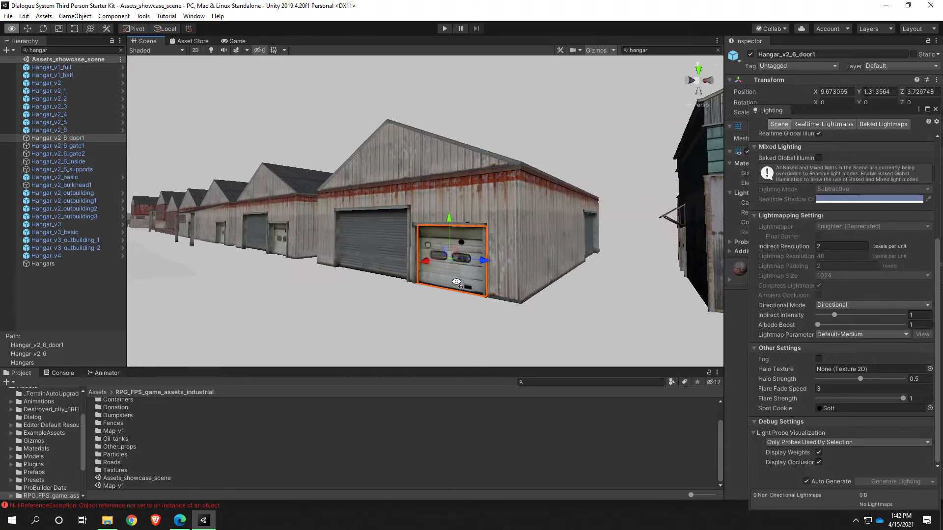
scroll(454, 287, "up", 6)
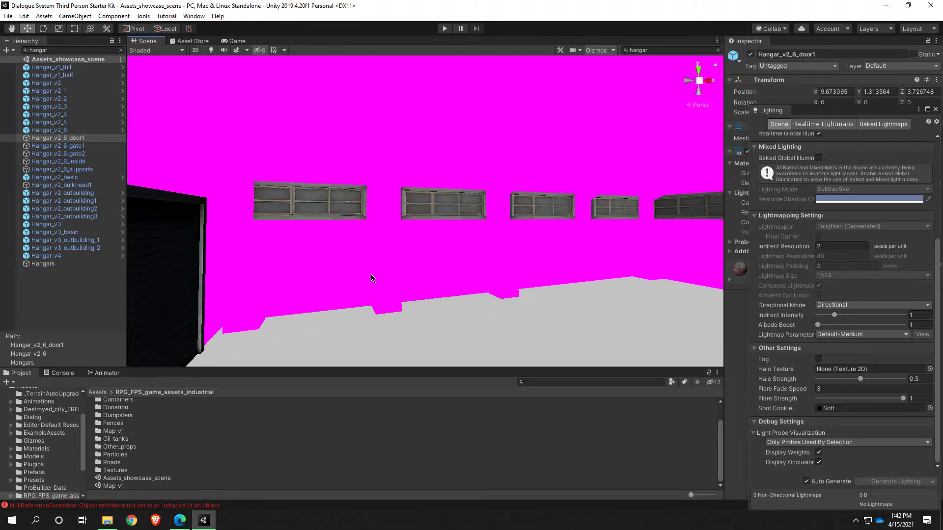
left_click(370, 275)
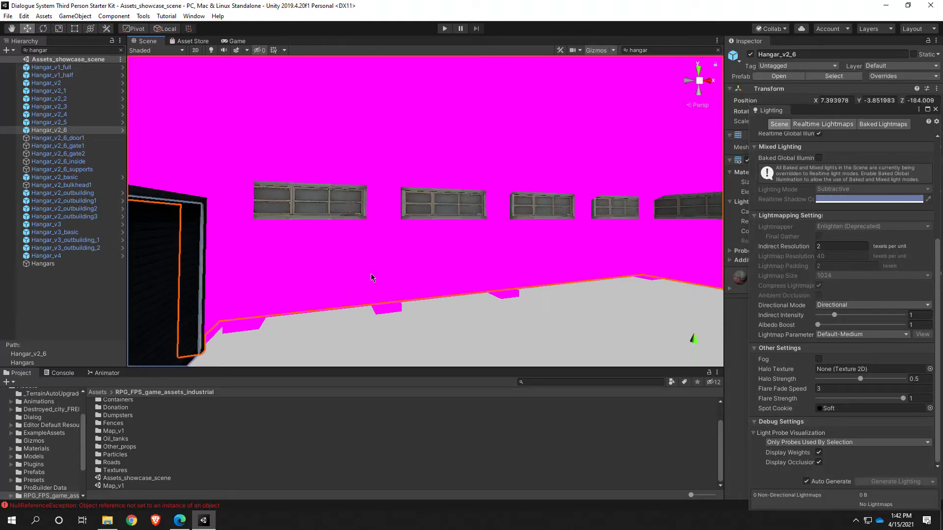
left_click_drag(370, 274, 450, 207, "alt")
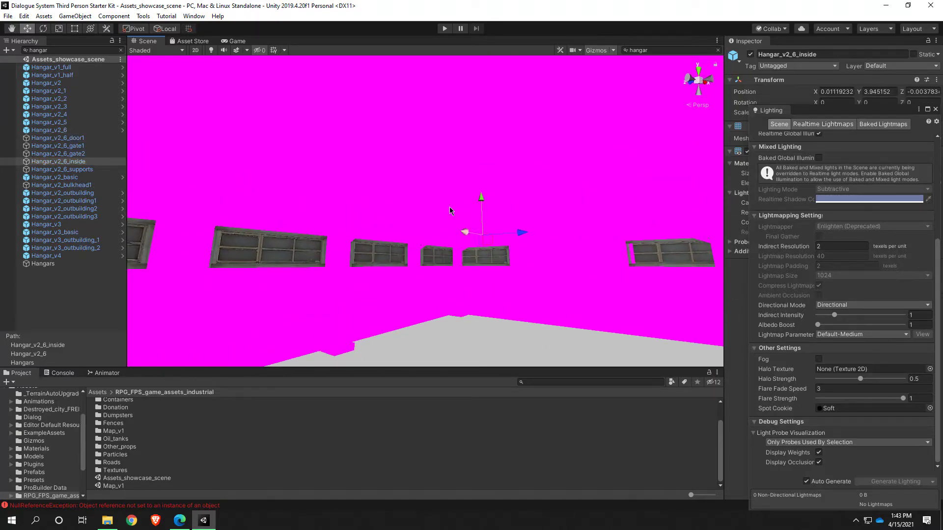
left_click(52, 162)
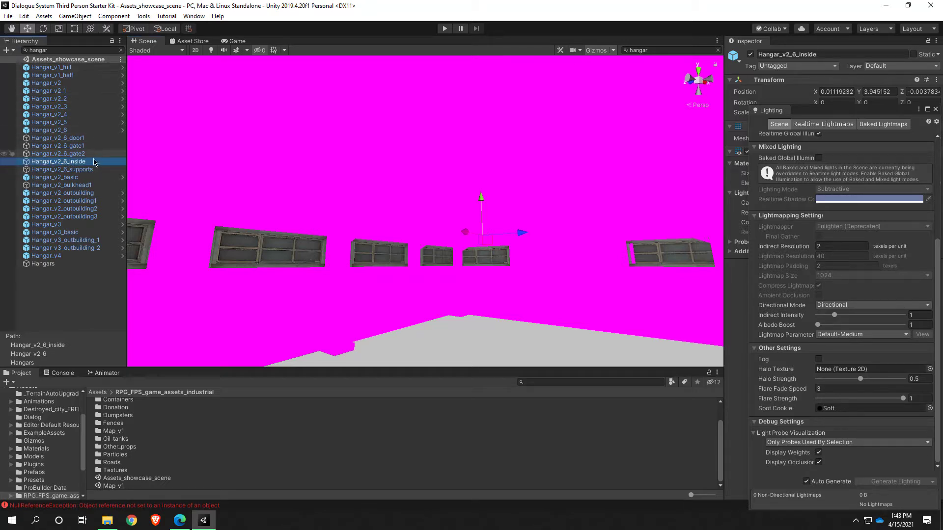
Step: Clear the hierarchy search filter and focus the scene view on Hangar_v2_6, deactivating and reactivating the hangar
left_click(124, 51)
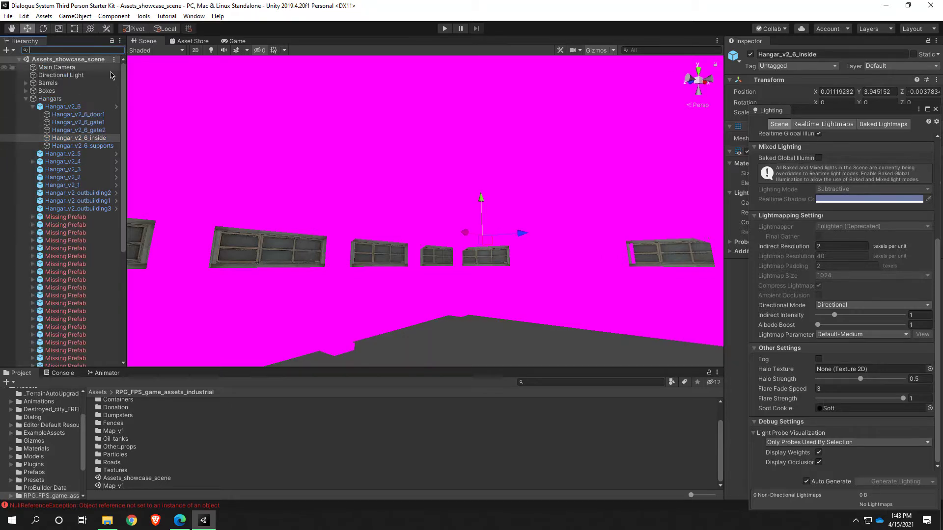
left_click(48, 108)
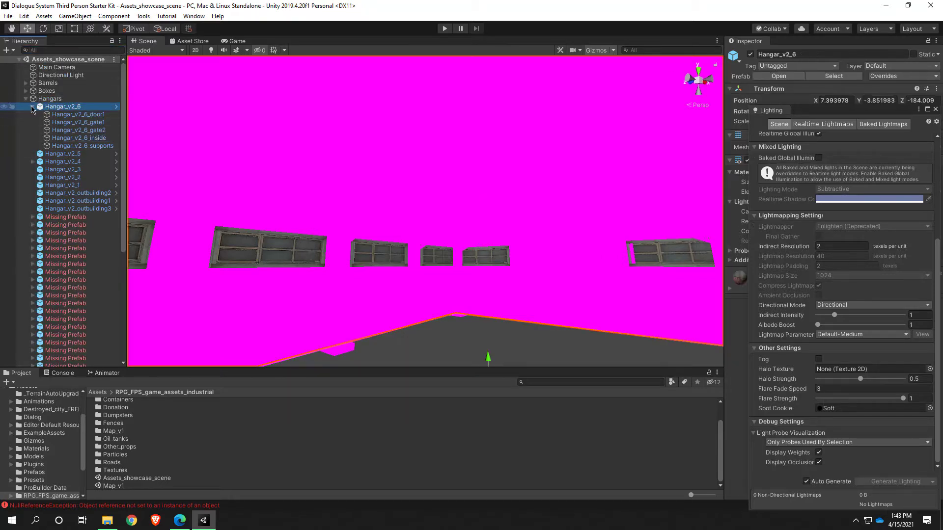
left_click(33, 107)
double_click(48, 107)
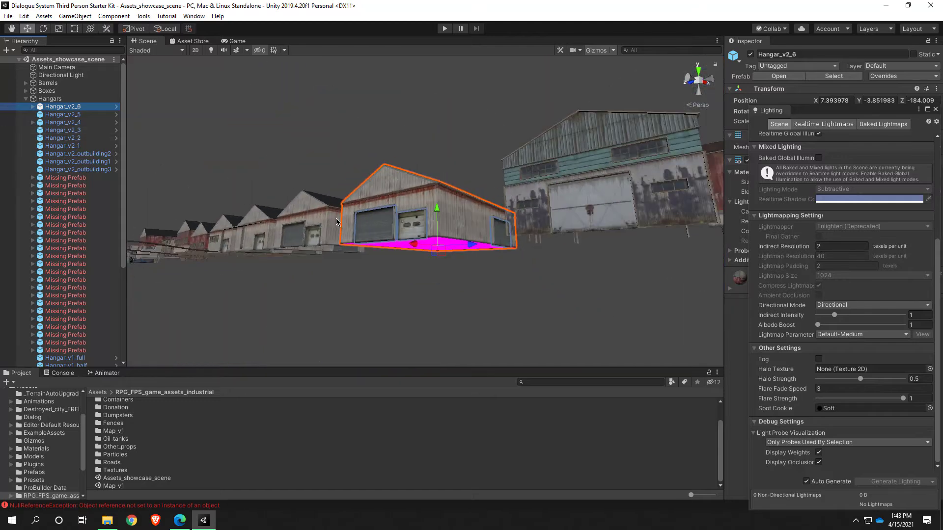
middle_click_drag(388, 256, 386, 291)
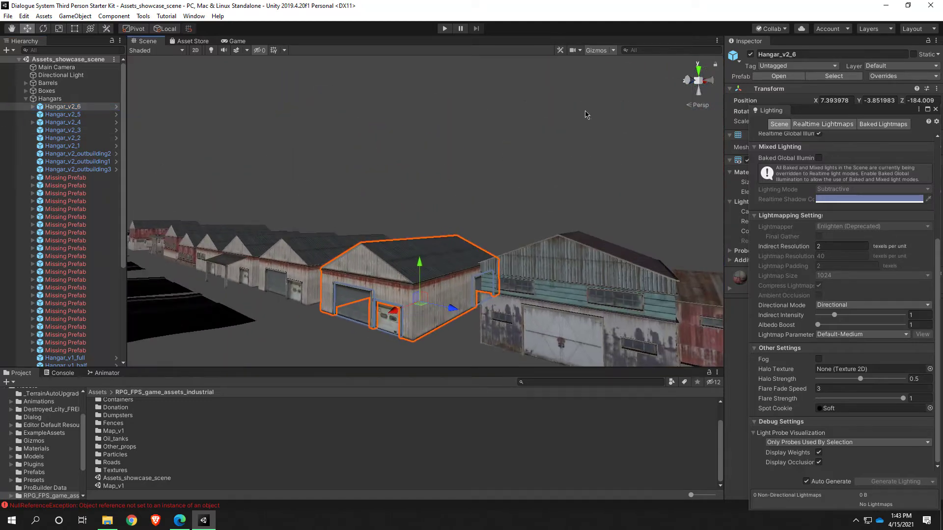
left_click(751, 54)
left_click(750, 55)
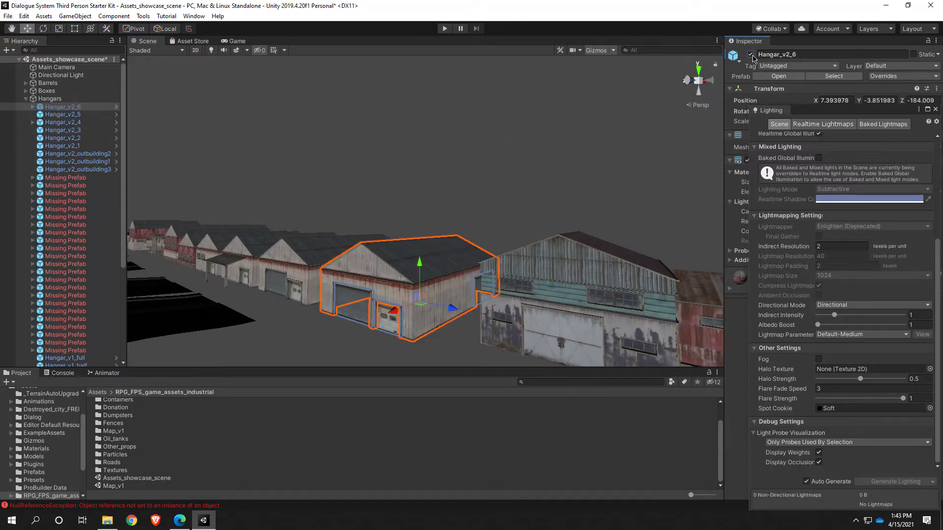
Step: Select the Hangar_v2_6_inside child object and bring the scene view inside the building
left_click(33, 107)
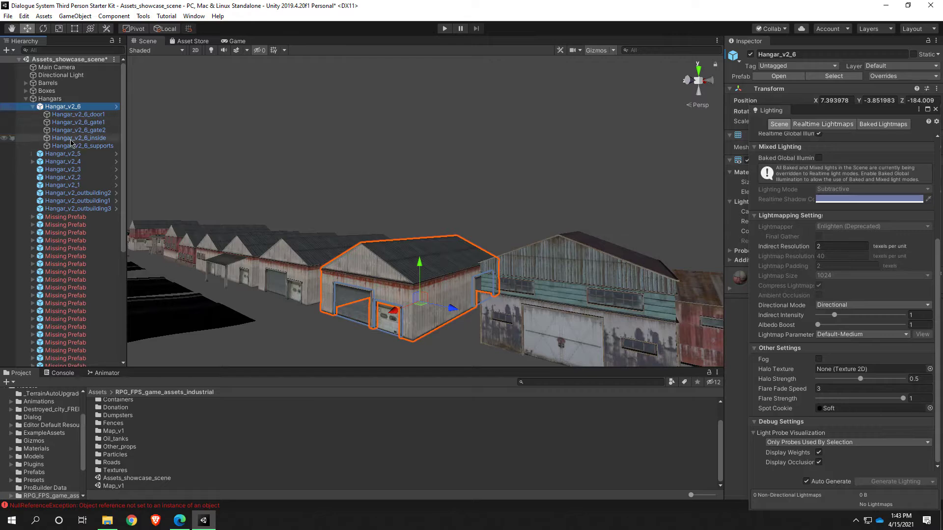
left_click(71, 138)
left_click_drag(314, 206, 332, 190, "alt")
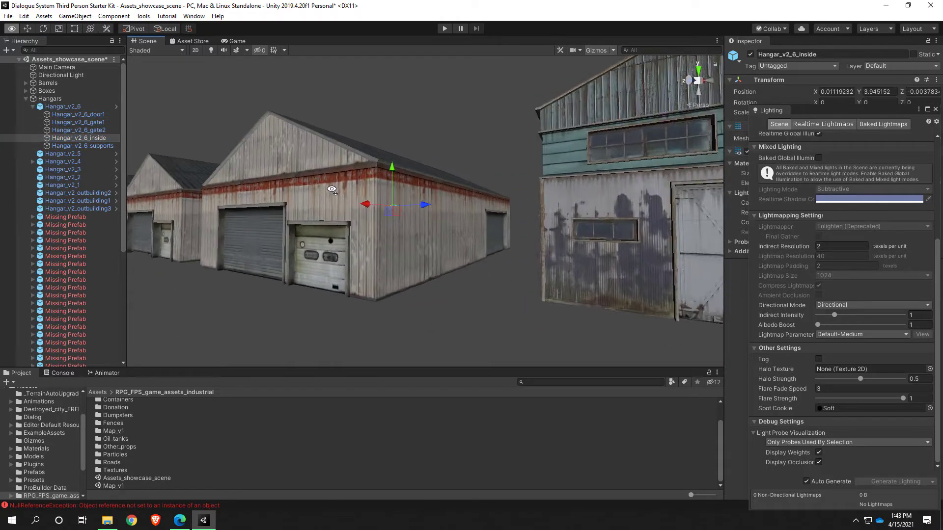
scroll(332, 190, "up", 6)
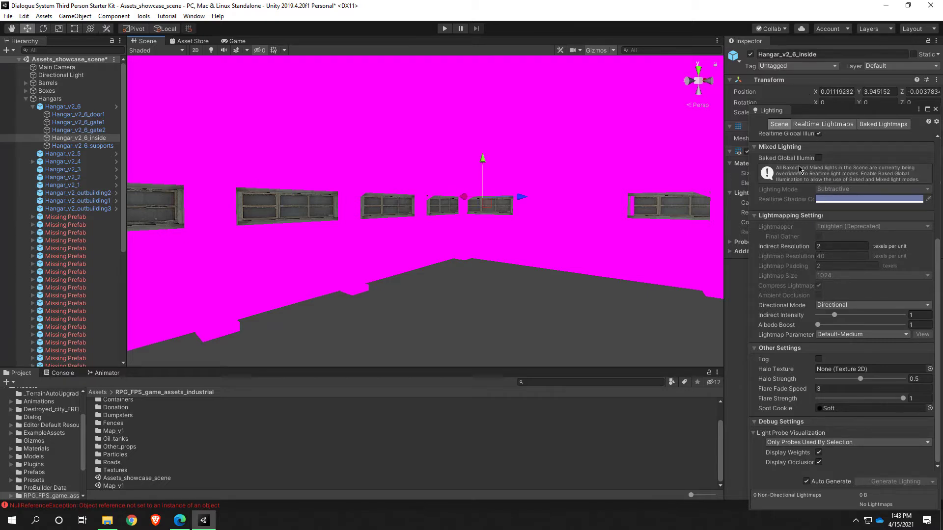
Step: Move the floating Lighting window off the object's component settings and close it
left_click_drag(831, 148, 666, 140)
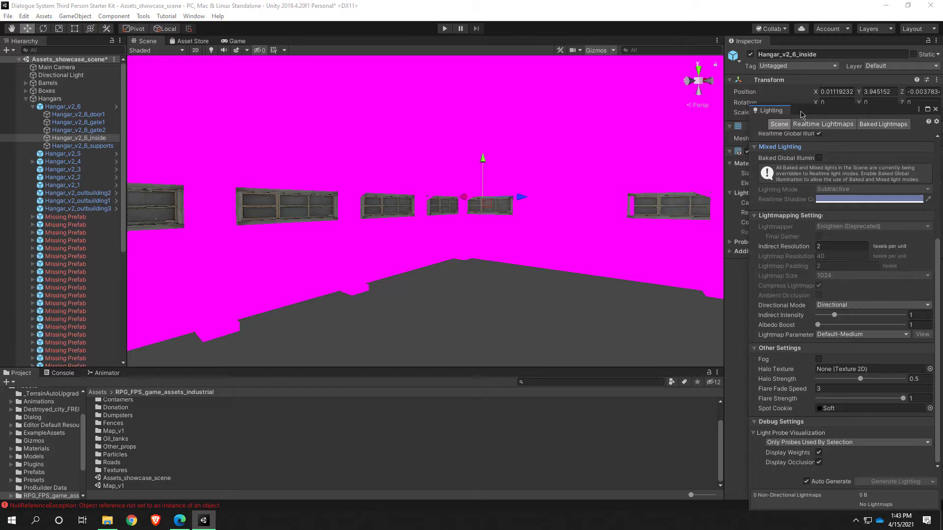
left_click_drag(909, 112, 469, 80)
left_click(499, 75)
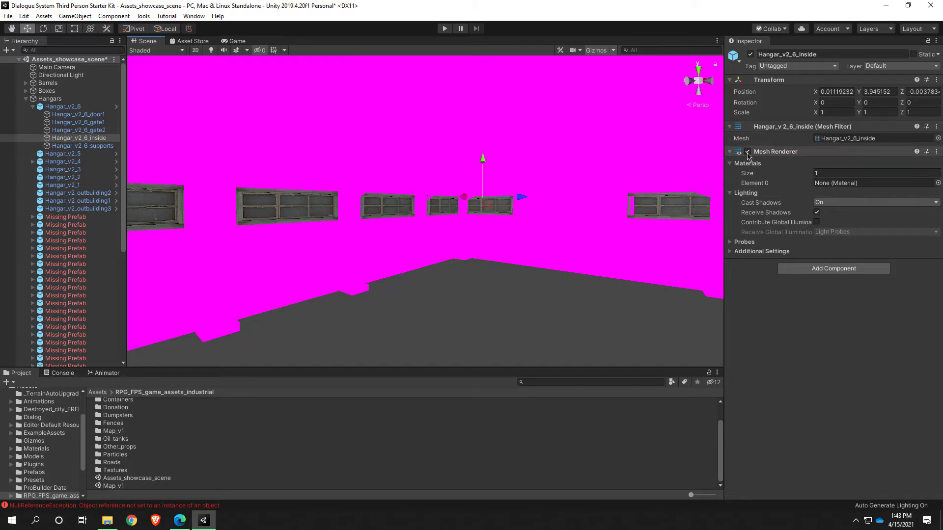
Step: Try the Hangar_v2 material on Hangar_v2_6_inside and look over the available meshes without changing the mesh
left_click(938, 183)
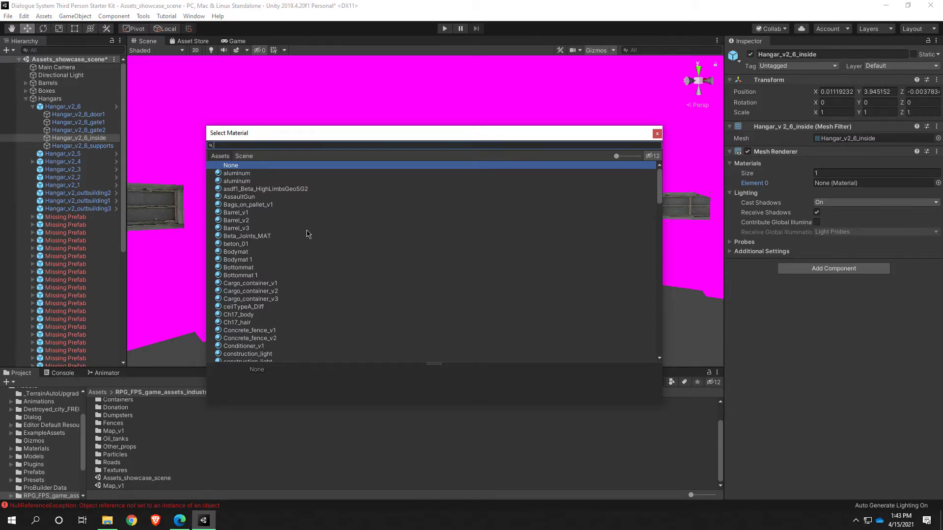
type("hang")
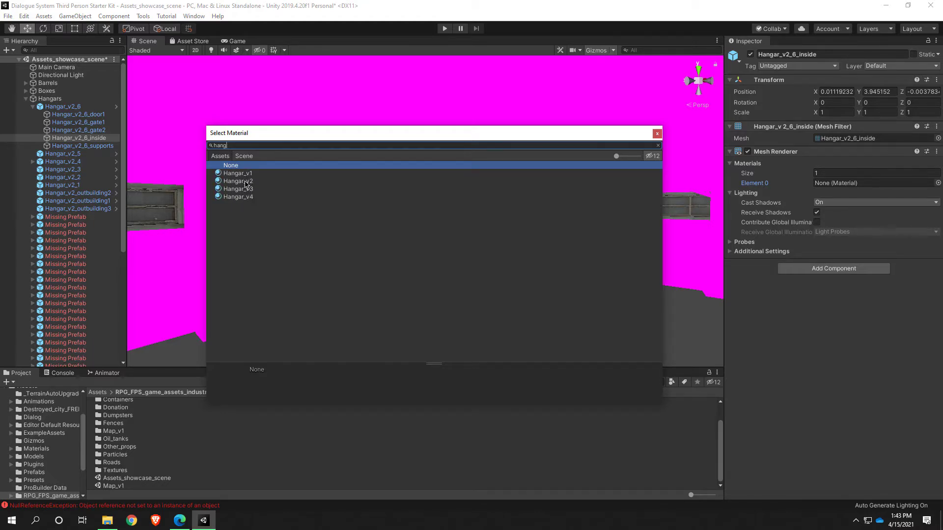
left_click(245, 181)
left_click(170, 194)
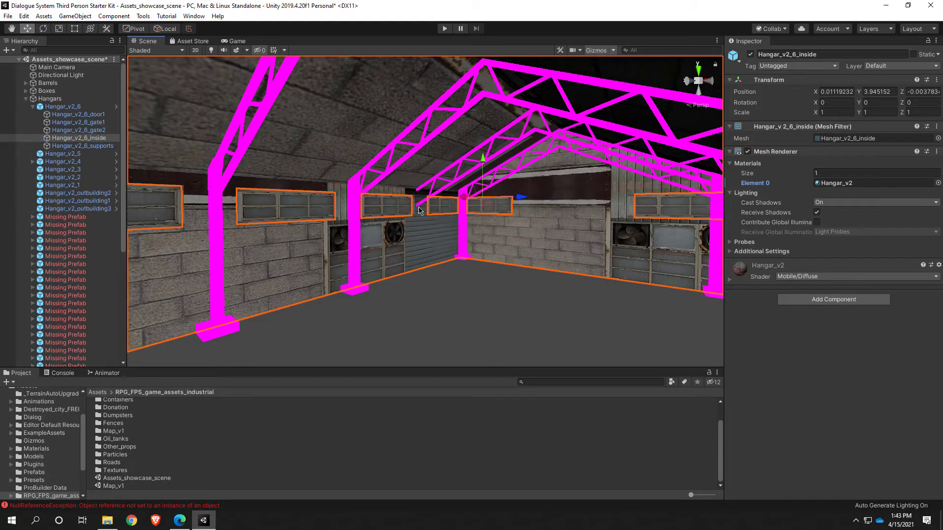
left_click(938, 138)
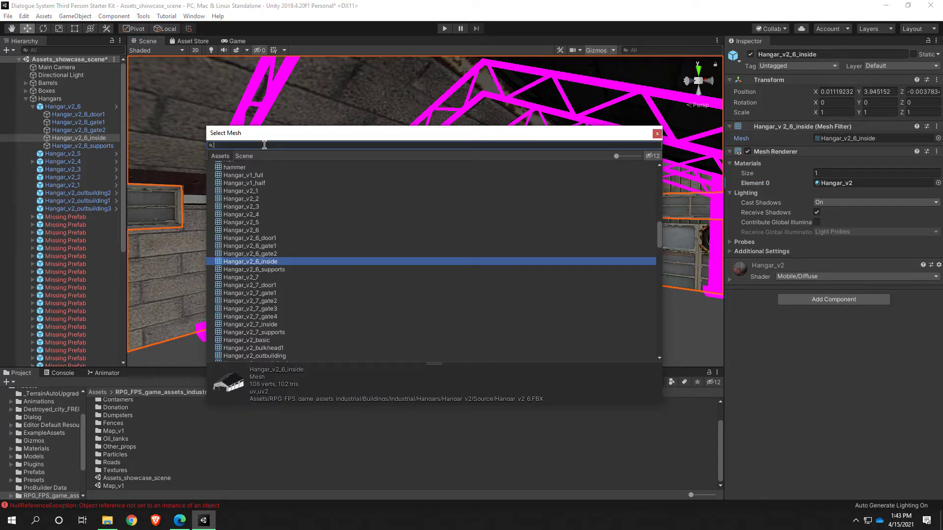
left_click(657, 134)
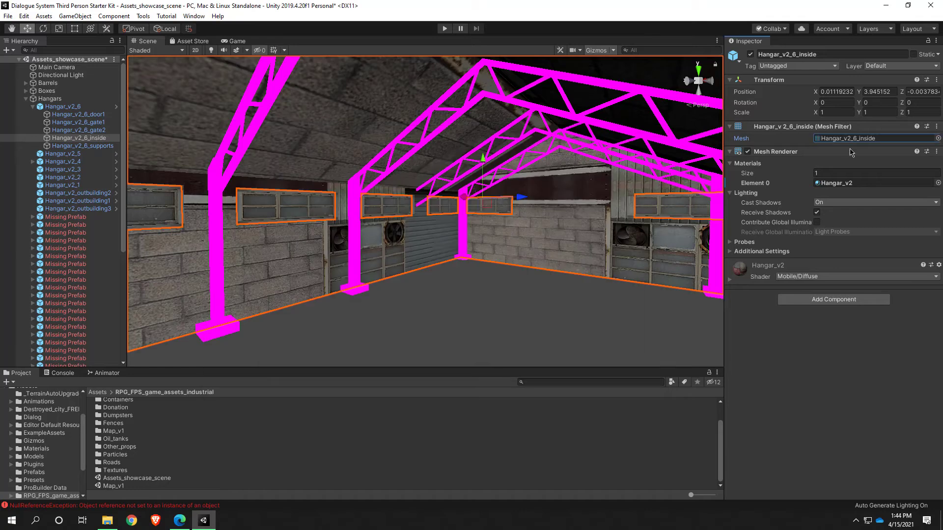
Step: Assign the Hangar_v1 material to Hangar_v2_6_inside
left_click(937, 183)
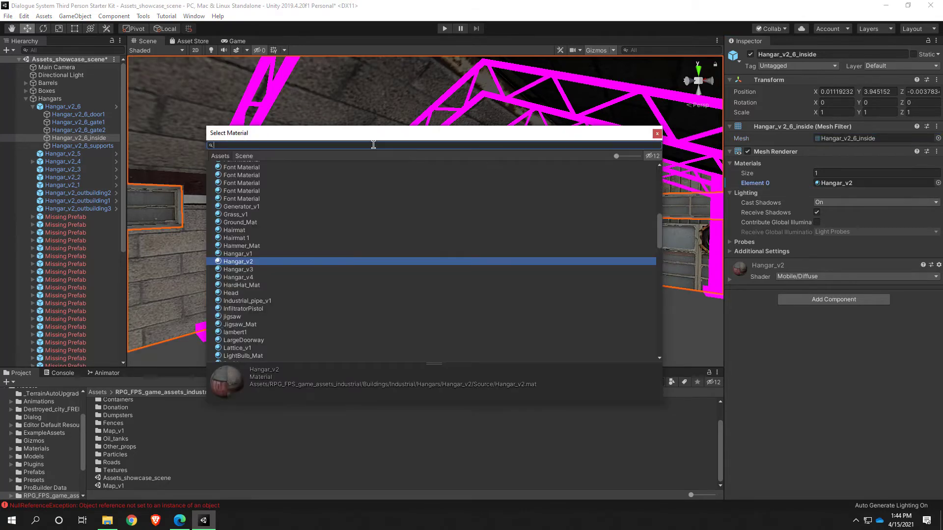
left_click(239, 254)
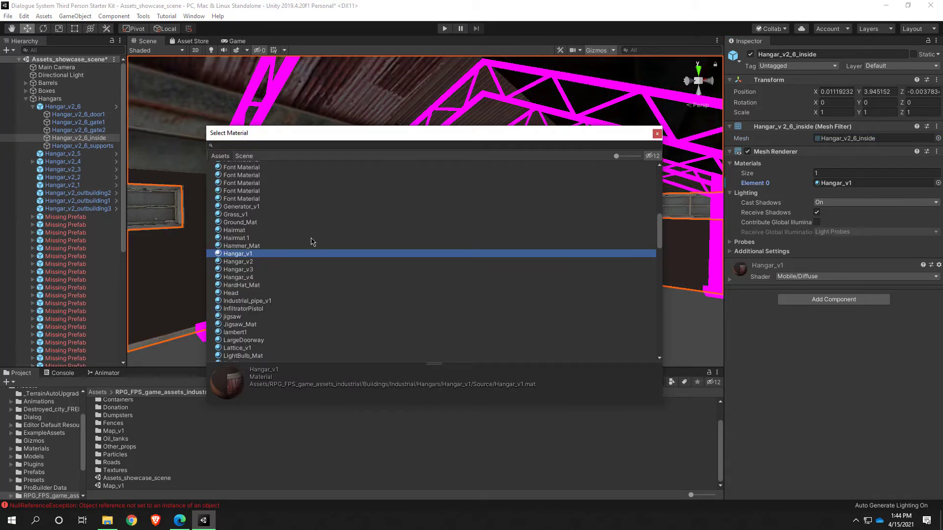
left_click(657, 134)
Step: View the hangar's gate wall from inside and select the pink Hangar_v2_6_supports object
right_click_drag(569, 205, 241, 177)
key("w")
left_click(242, 175)
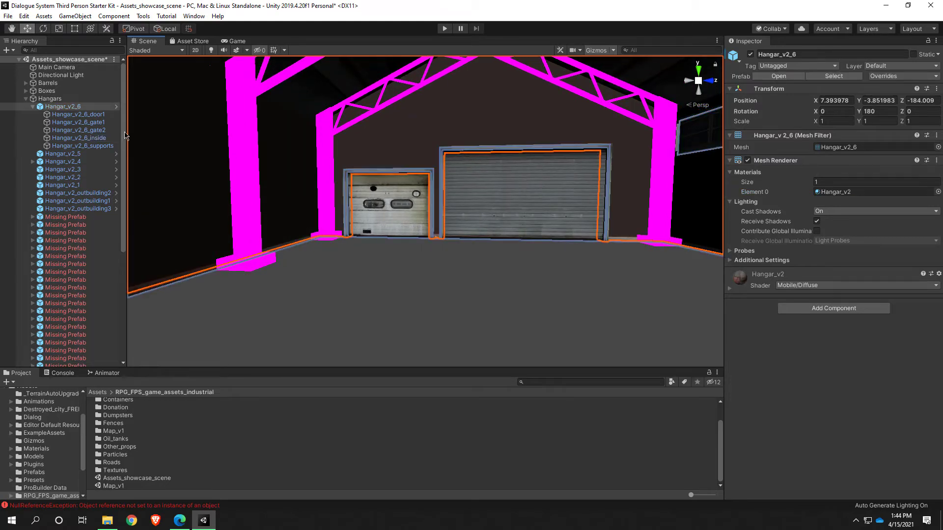
left_click(238, 188)
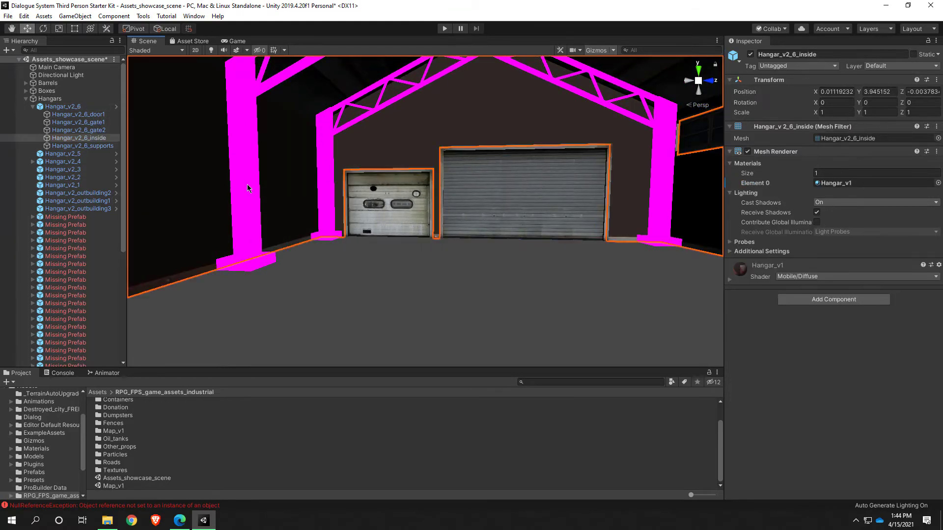
left_click(104, 146)
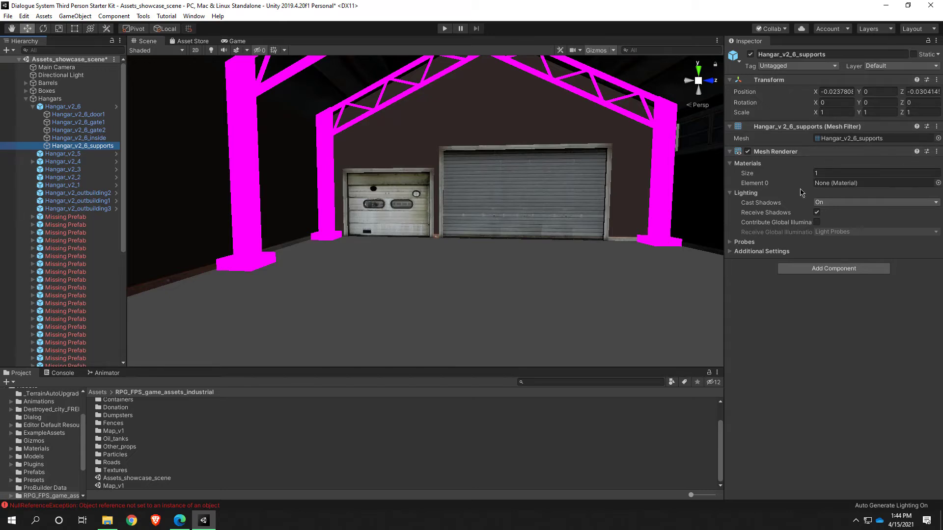
Step: Open the material choices for Hangar_v2_6_supports and search them for "supp" and "con"
left_click(937, 184)
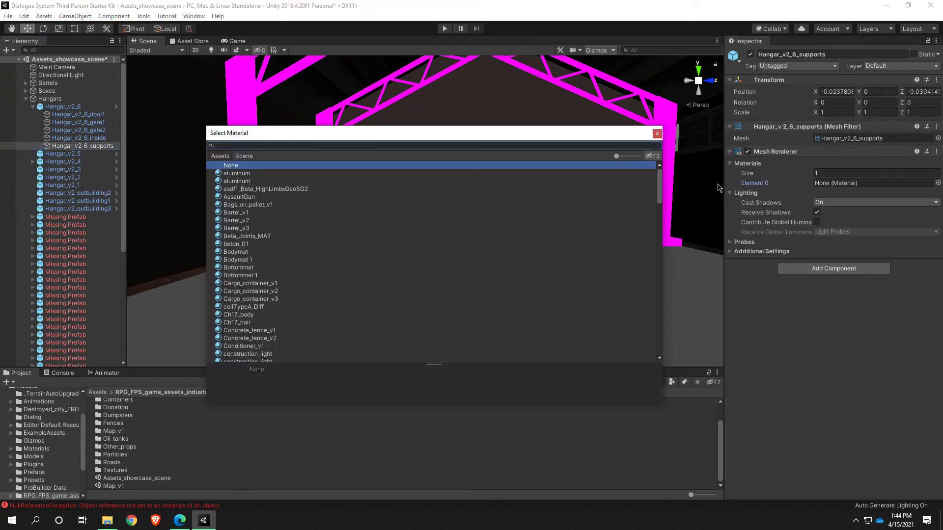
type("s")
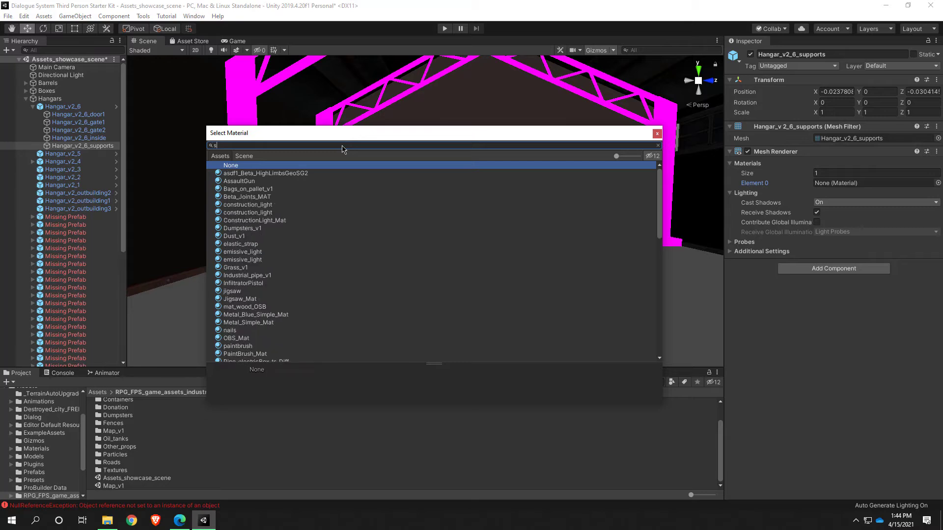
type("upp")
key("BackSpace")
key("BackSpace")
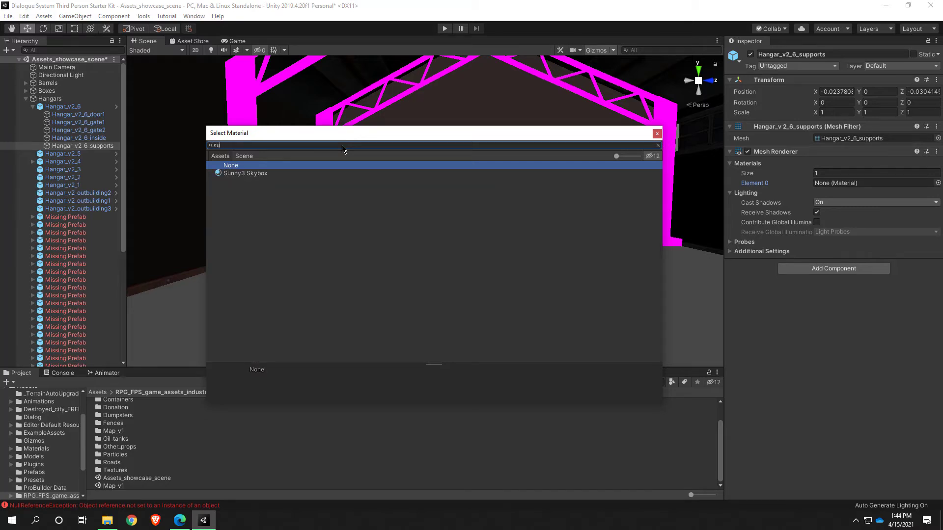
key("BackSpace")
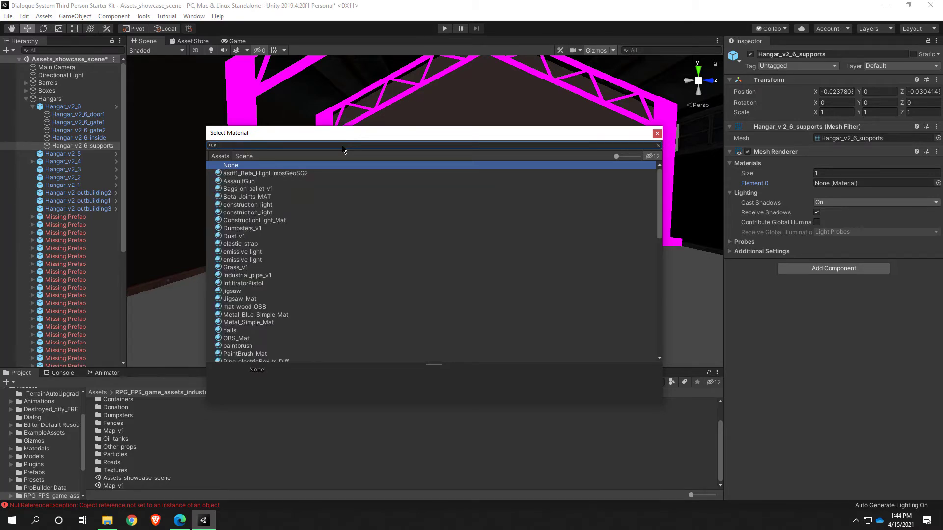
type("con")
key("BackSpace")
key("BackSpace")
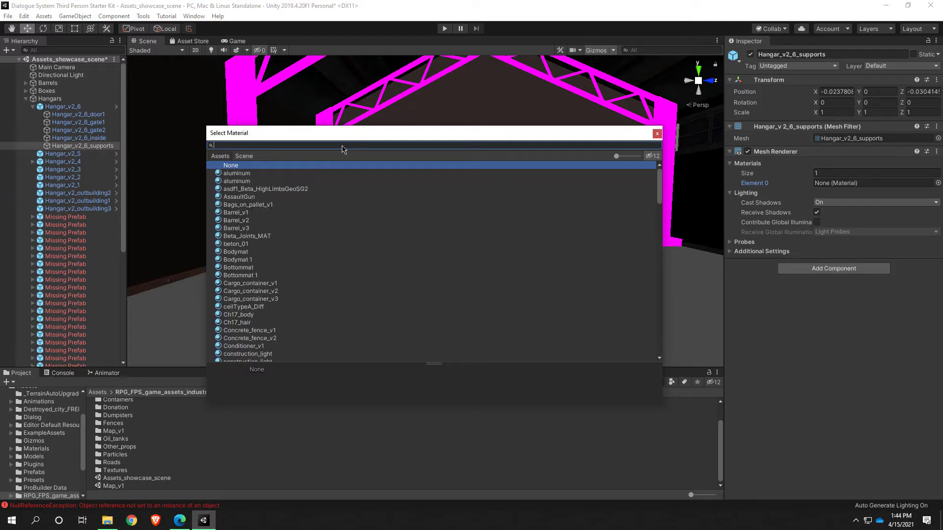
type("conn")
key("BackSpace")
key("BackSpace")
key("BackSpace")
key("BackSpace")
Step: Try the aluminum and Barrel_v3 materials on the hangar supports
left_click(237, 173)
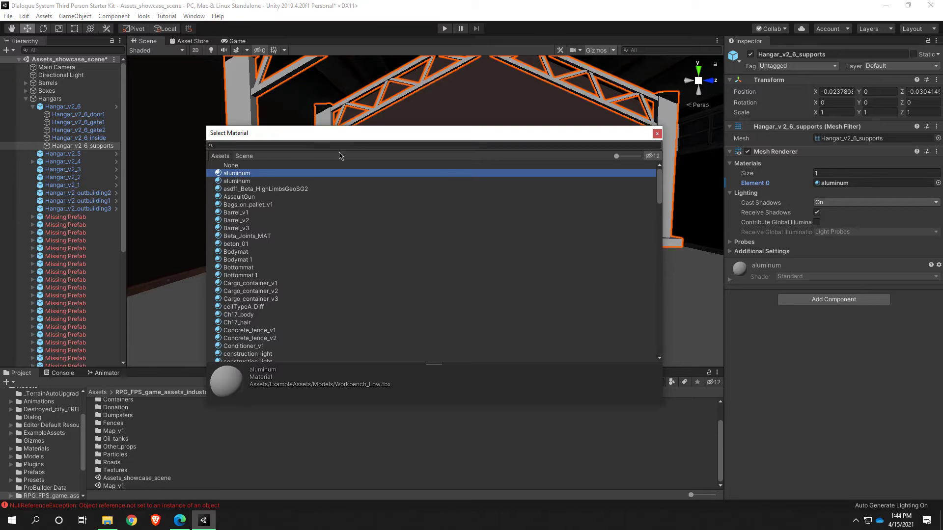
scroll(245, 214, "down", 3)
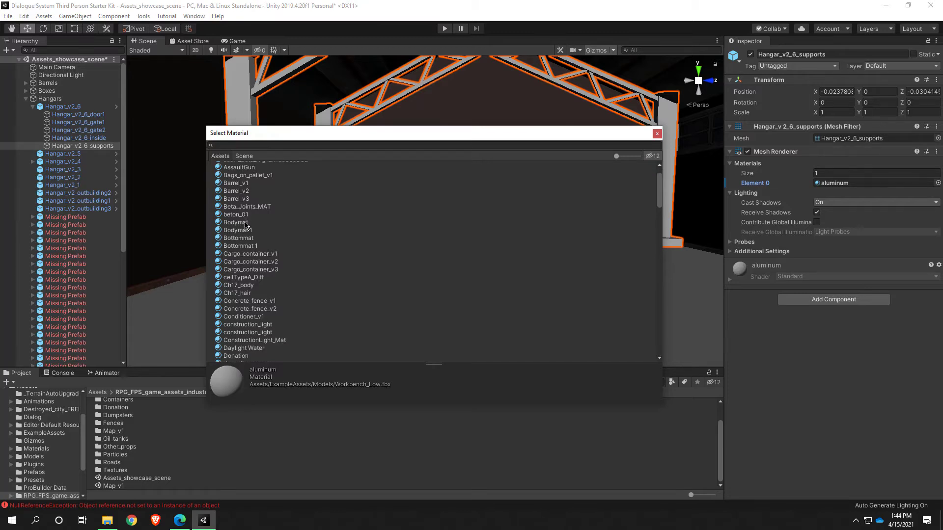
left_click(241, 198)
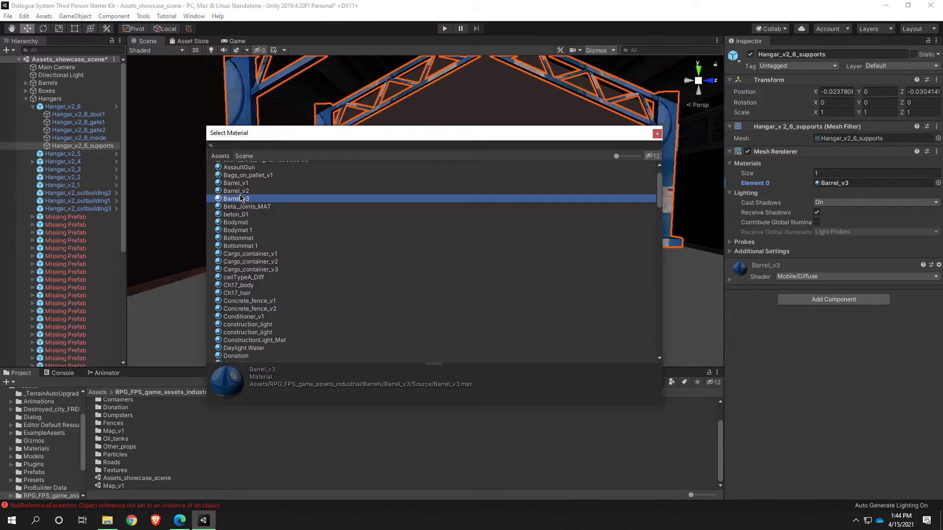
Step: Assign the Cargo_container_v2 material to the hangar supports
scroll(246, 285, "down", 3)
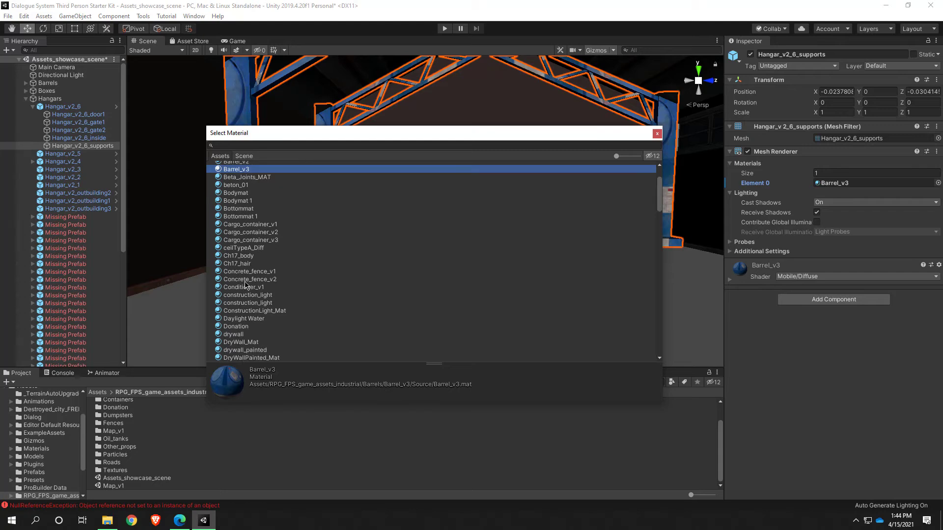
left_click(256, 232)
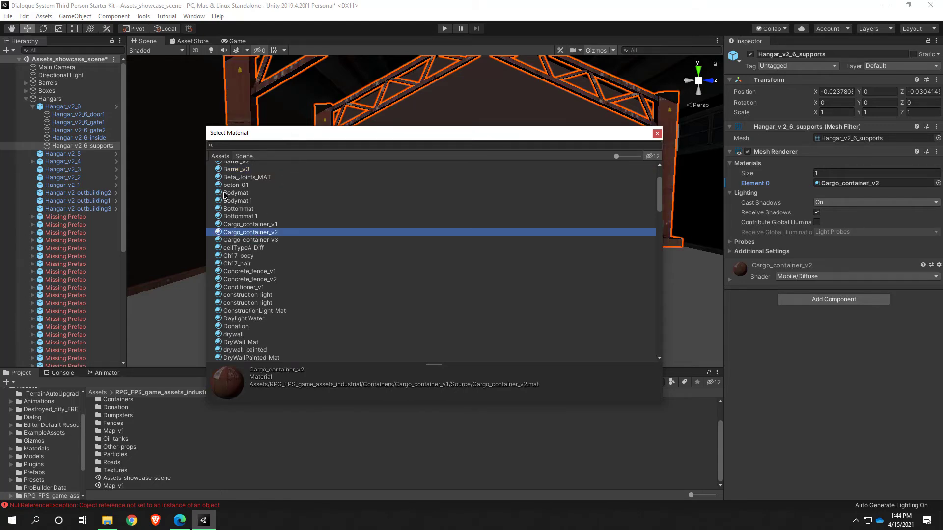
left_click(254, 98)
Step: Raise Hangar_v2_6_door1 vertically so the smaller doorway stands mostly open, and deselect it outside the hangar
right_click_drag(320, 94, 342, 151)
left_click(342, 152)
left_click(342, 151)
right_click_drag(395, 253, 406, 200)
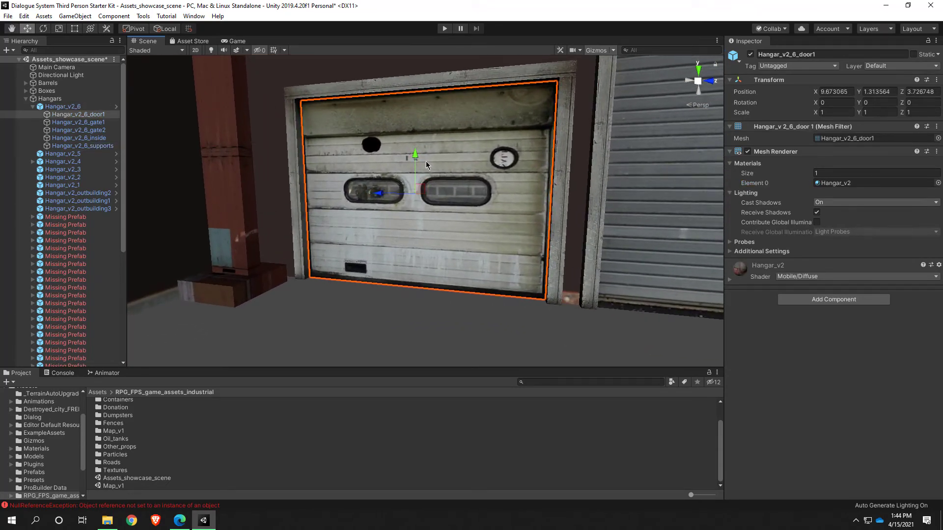
right_click_drag(417, 162, 374, 172)
left_click_drag(374, 173, 373, 84)
right_click_drag(373, 84, 422, 155)
right_click_drag(878, 170, 940, 197)
left_click(501, 193)
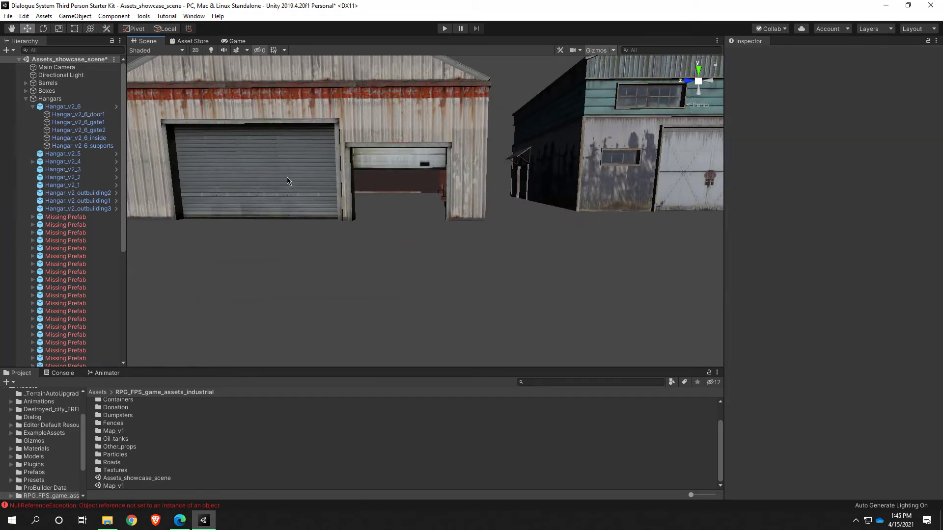
Step: Raise Hangar_v2_6_gate1 to a Y position of about 6.08 to open the large gateway
left_click(288, 175)
left_click(275, 189)
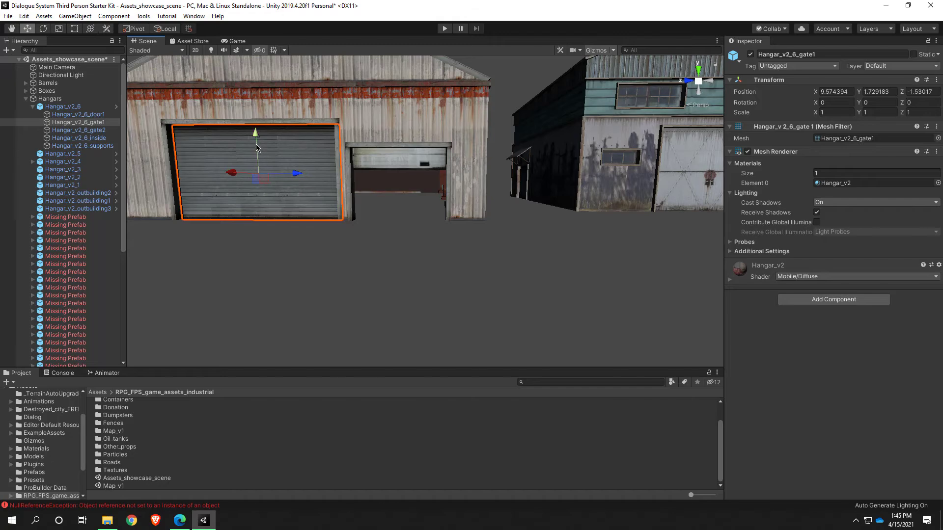
left_click_drag(257, 147, 256, 59)
right_click_drag(257, 58, 329, 114)
left_click_drag(329, 114, 322, 73)
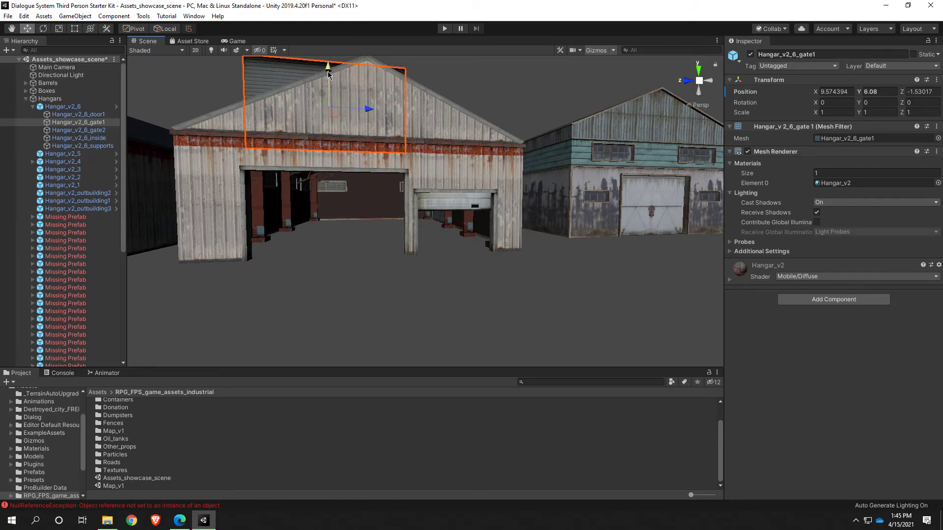
right_click_drag(328, 73, 358, 104)
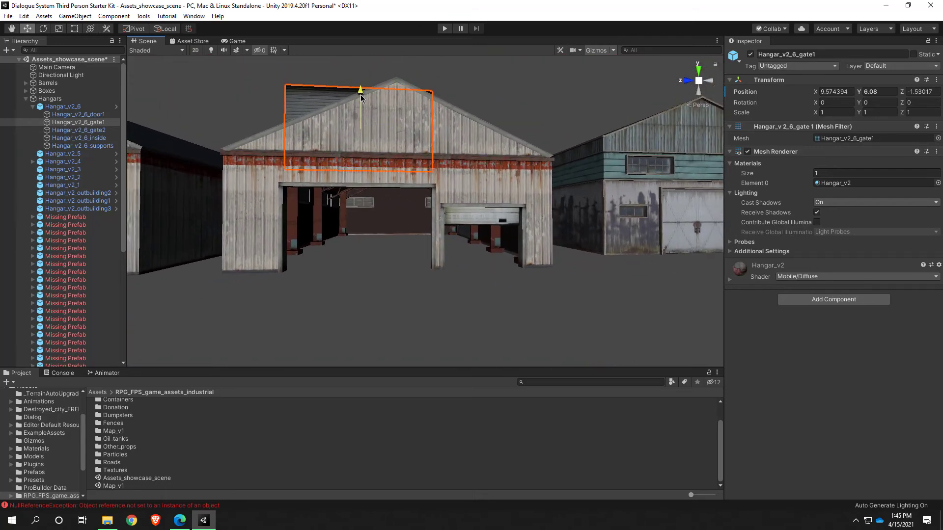
Step: Lower Hangar_v2_6_gate1 to a Y position of 4.37 so it partly covers the large gateway, and select the parent Hangar_v2_6
left_click_drag(361, 98, 353, 150)
key("ctrl+z")
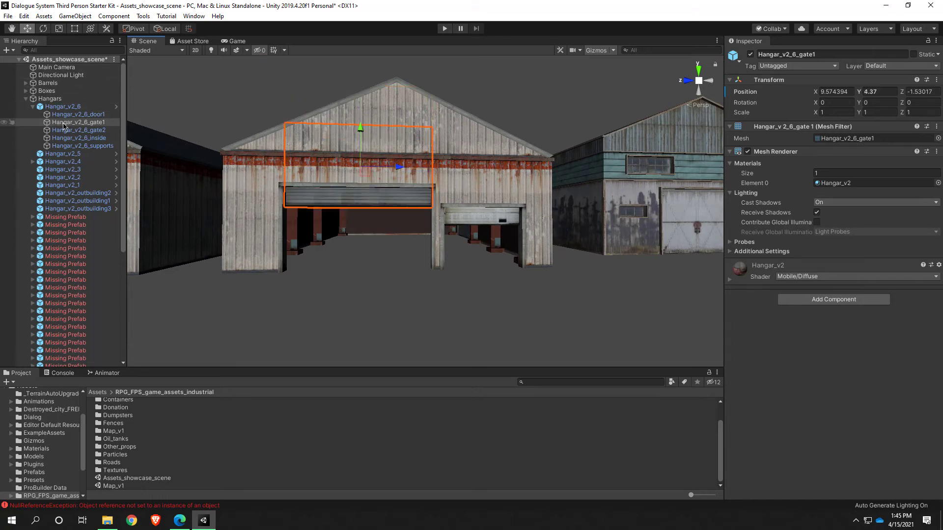
left_click(60, 108)
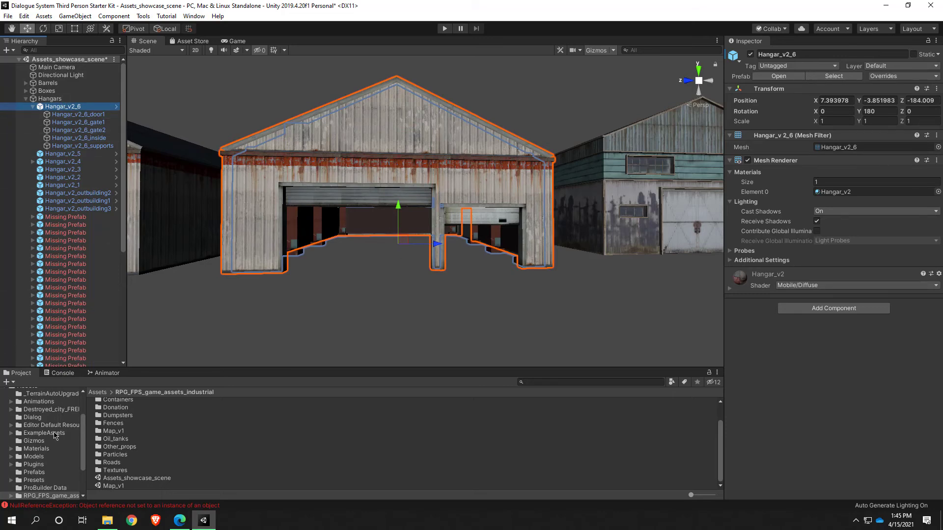
Step: Open the town demo scene from the project's Scenes folder, discarding the unsaved changes in Assets_showcase_scene
scroll(55, 440, "up", 3)
left_click(30, 430)
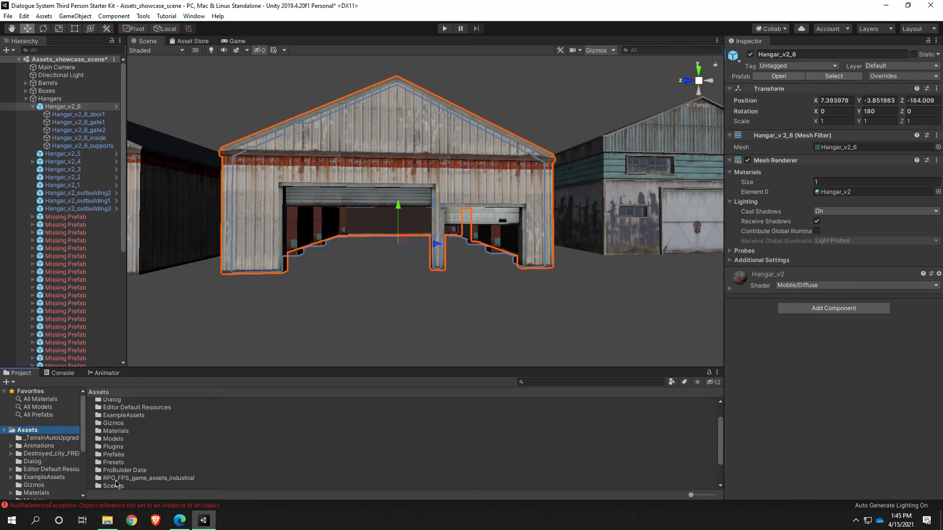
scroll(116, 484, "down", 1)
double_click(116, 484)
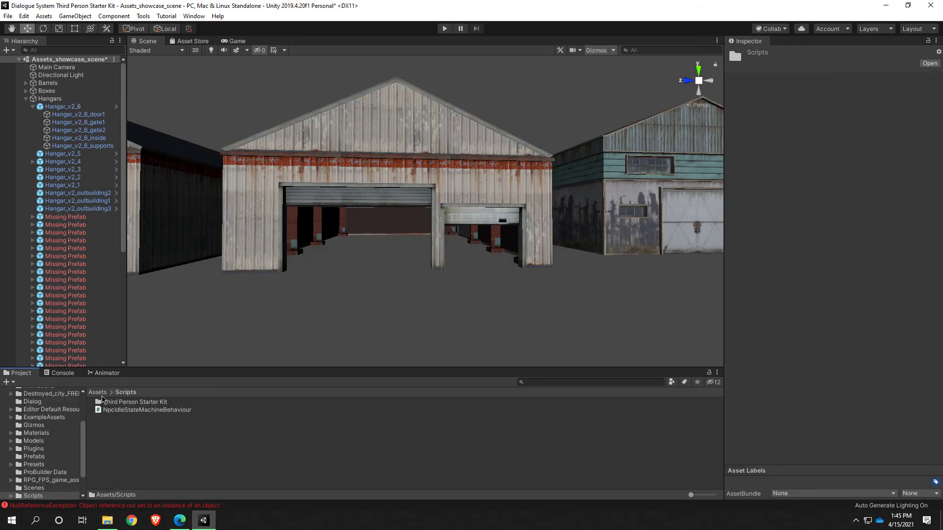
left_click(99, 393)
scroll(108, 477, "down", 2)
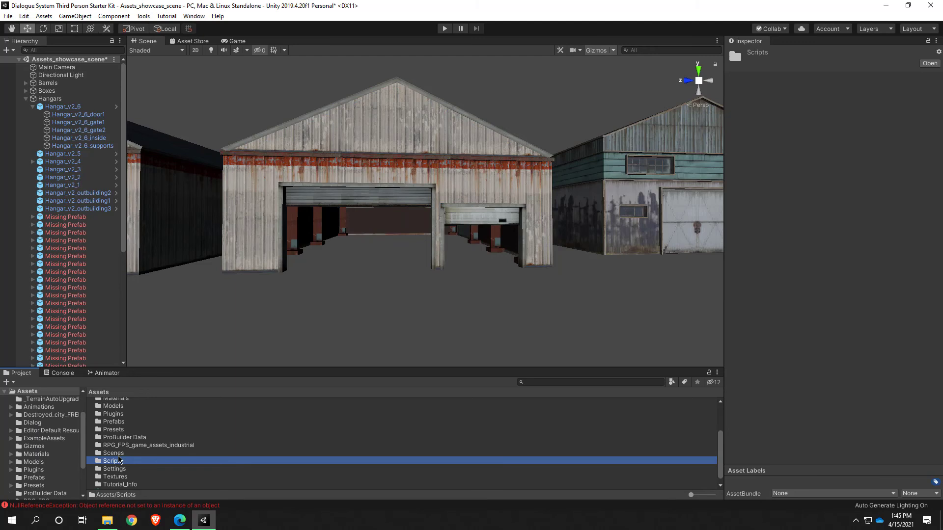
double_click(119, 454)
left_click(120, 426)
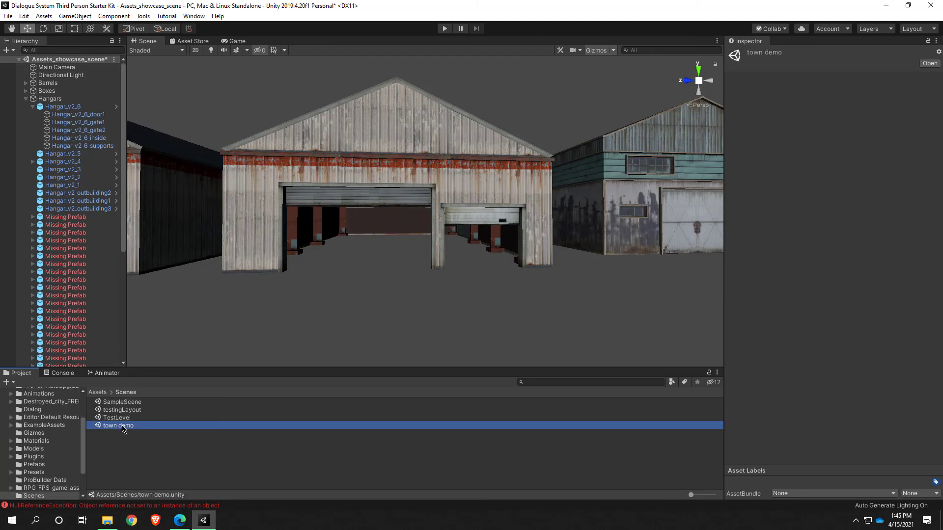
double_click(126, 428)
left_click(529, 284)
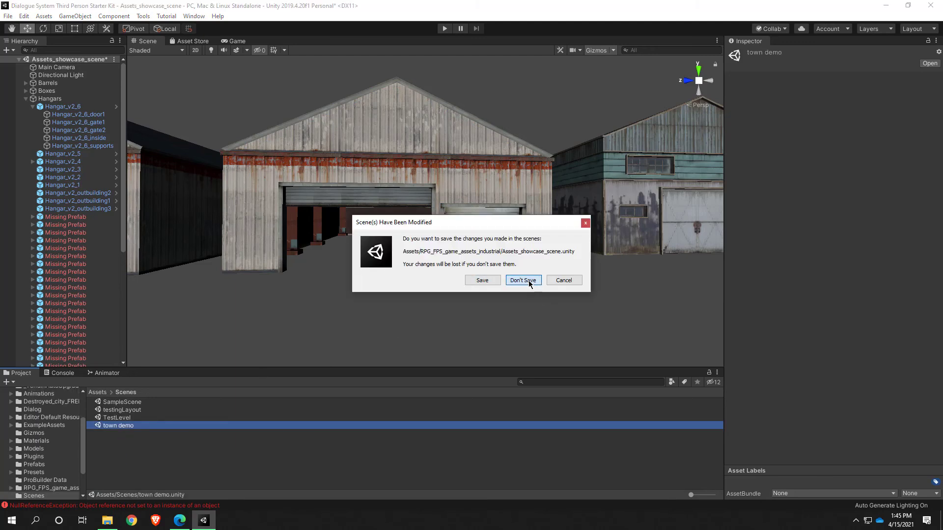